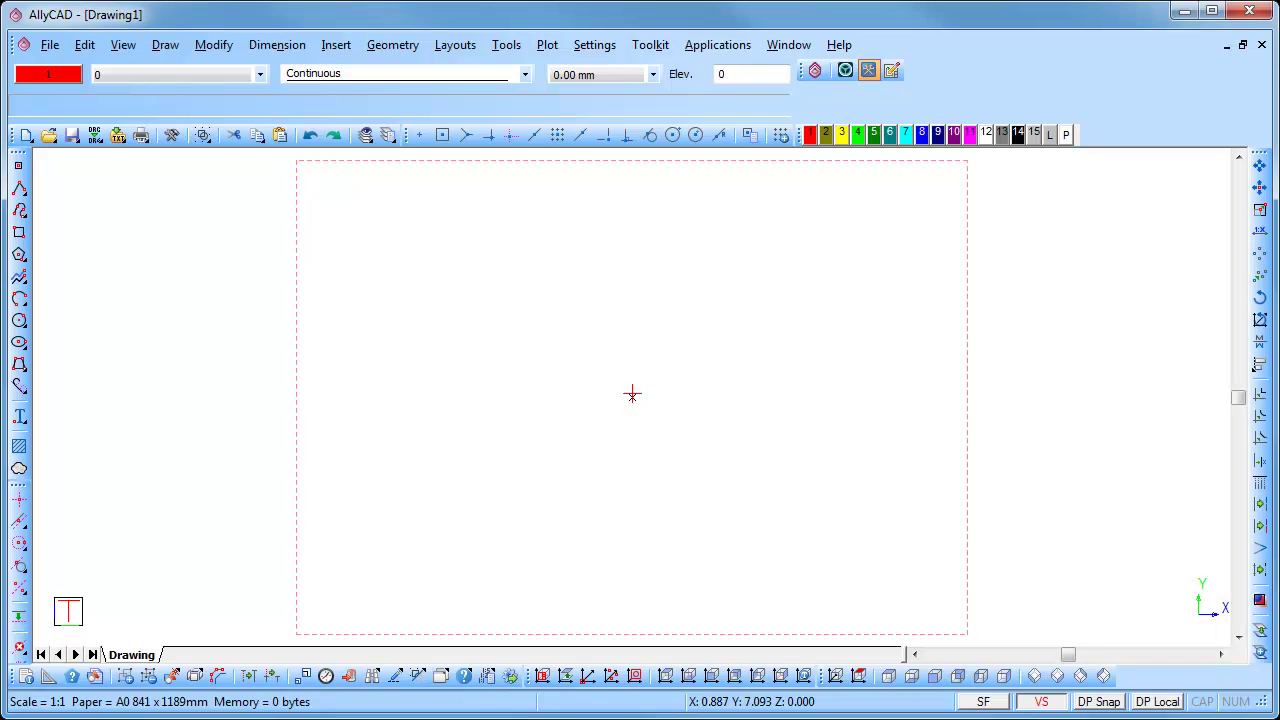
Step: Set the paper size to A3 297 x 420mm in Drawing Settings
{"action": "left_click", "coordinate": [594, 45]}
{"action": "left_click", "coordinate": [601, 74]}
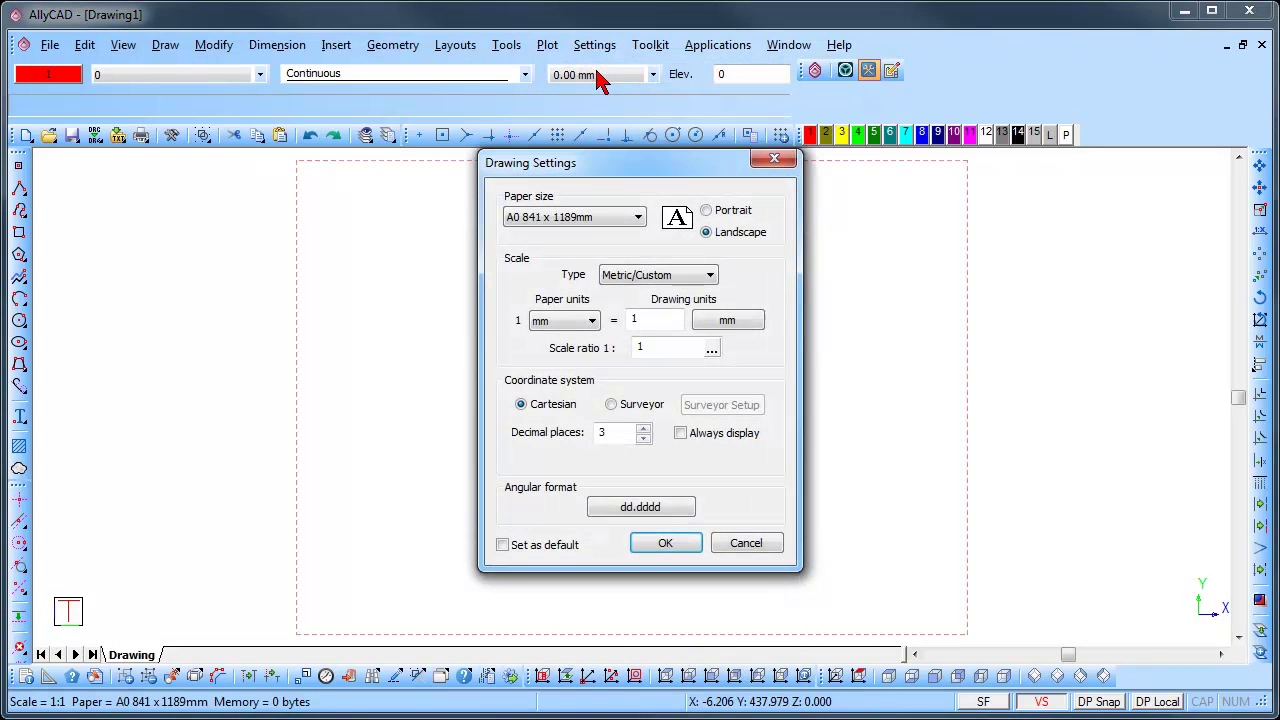
{"action": "left_click", "coordinate": [572, 218]}
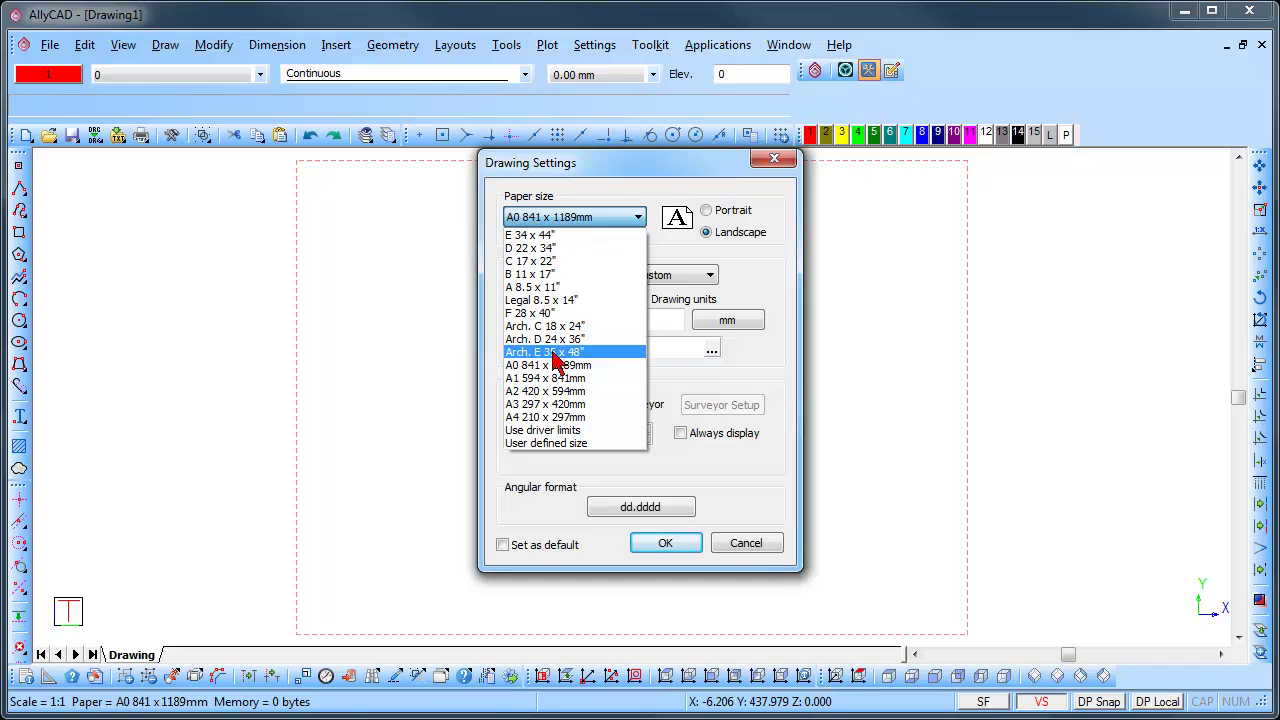
{"action": "left_click", "coordinate": [548, 405]}
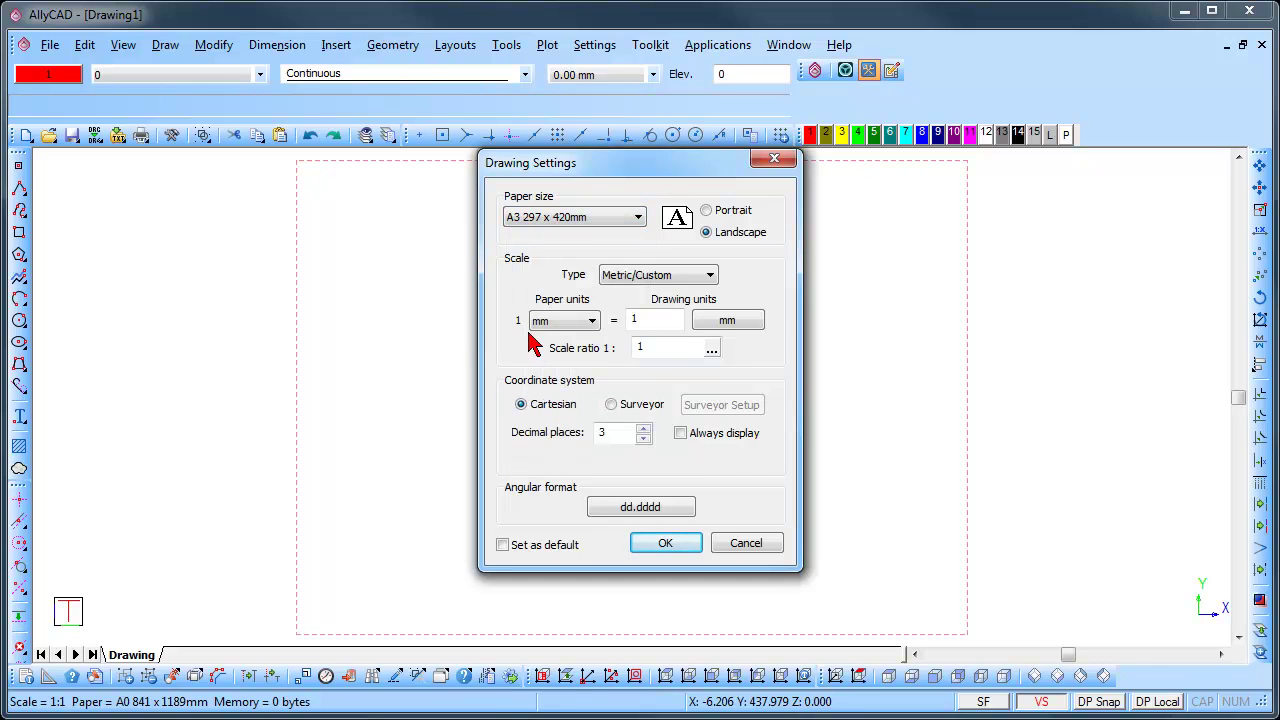
{"action": "left_click", "coordinate": [670, 544]}
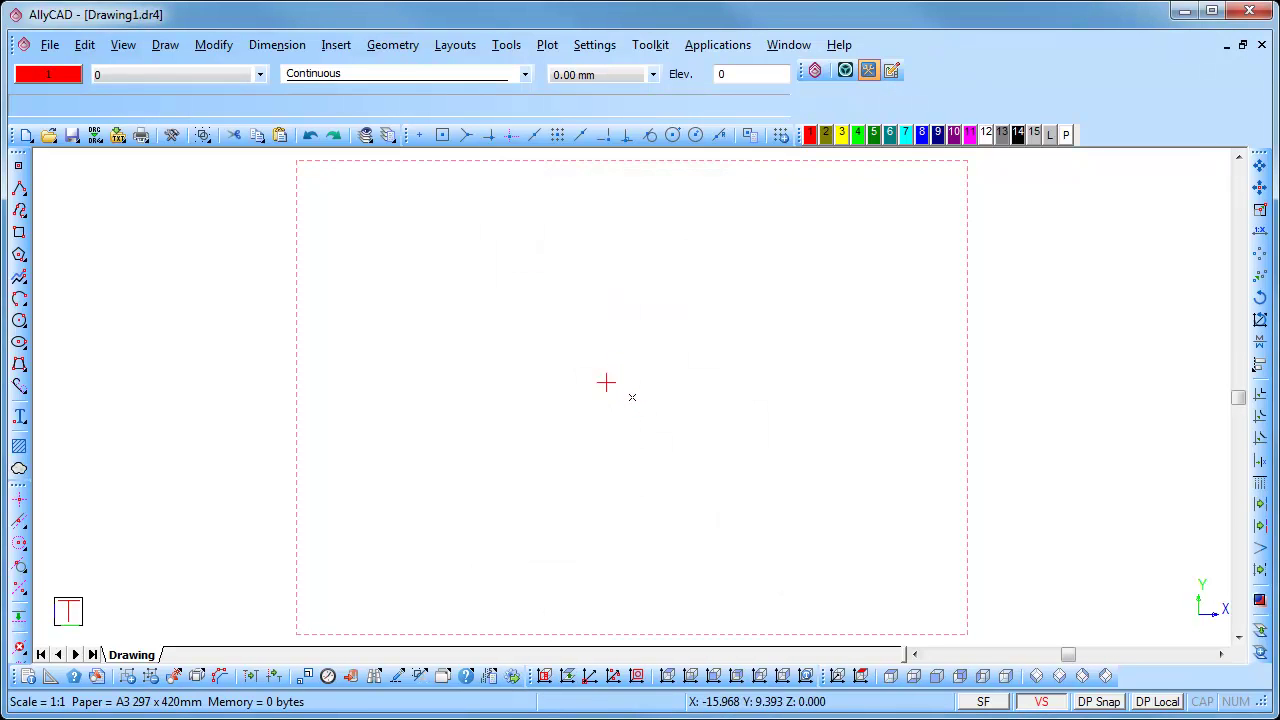
Step: Start a chained line with its first point at X -150, Y 60
{"action": "left_click", "coordinate": [165, 45]}
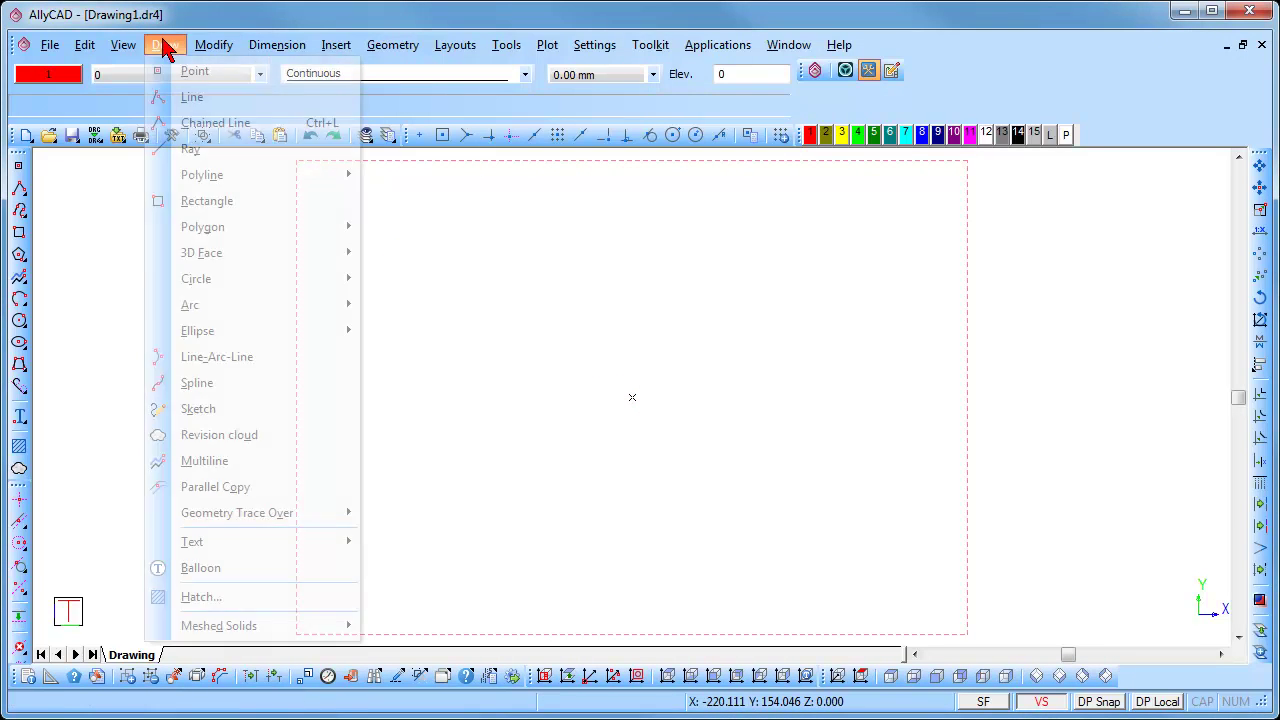
{"action": "left_click", "coordinate": [212, 124]}
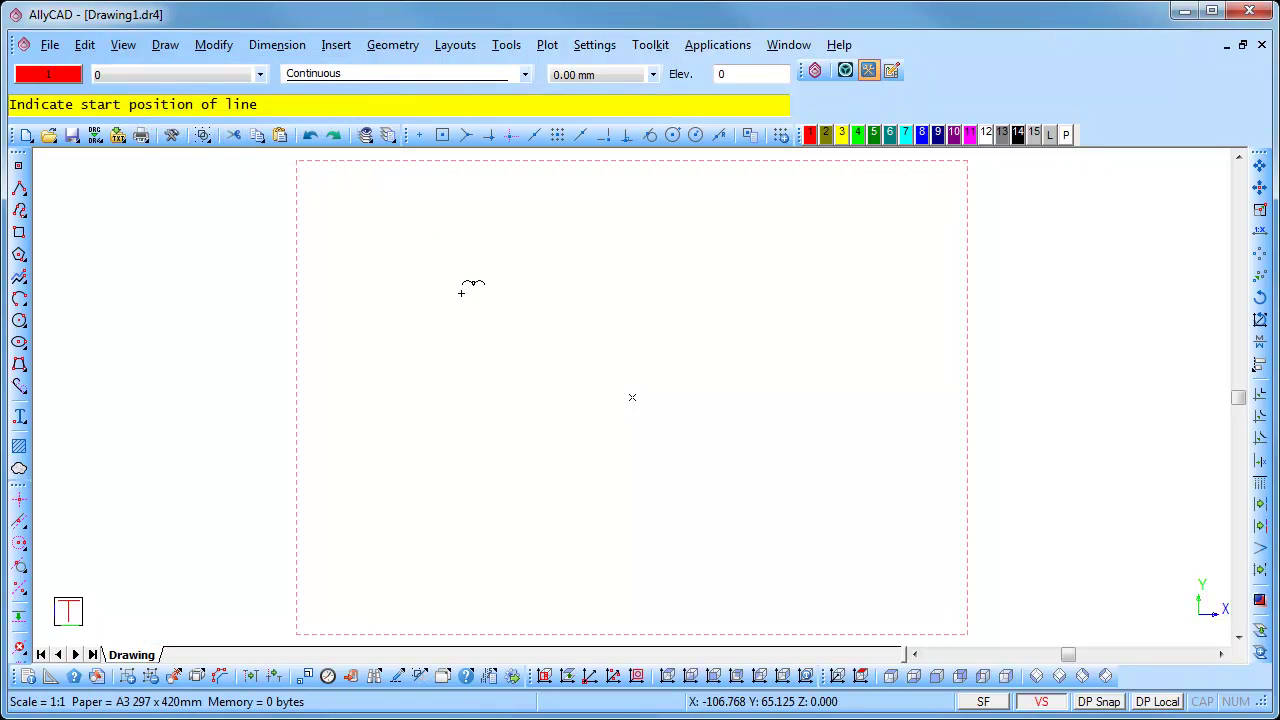
{"action": "key", "text": "space"}
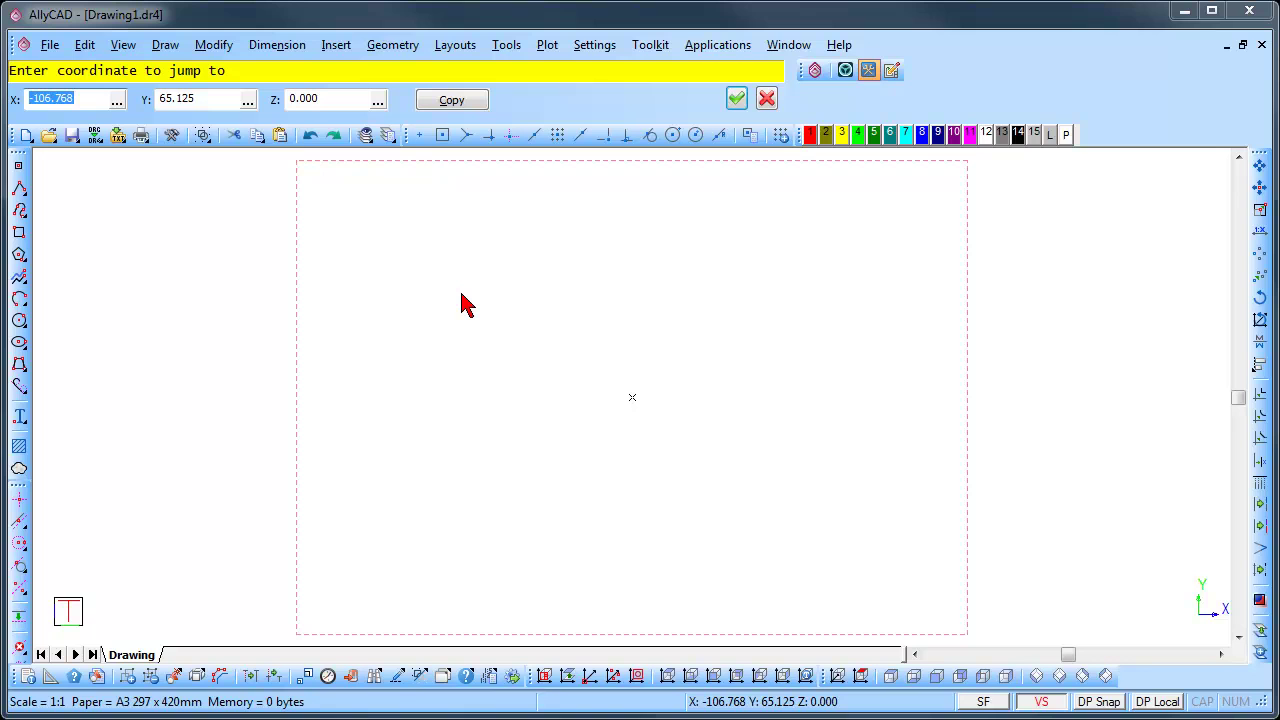
{"action": "type", "text": "-150"}
{"action": "key", "text": "Tab"}
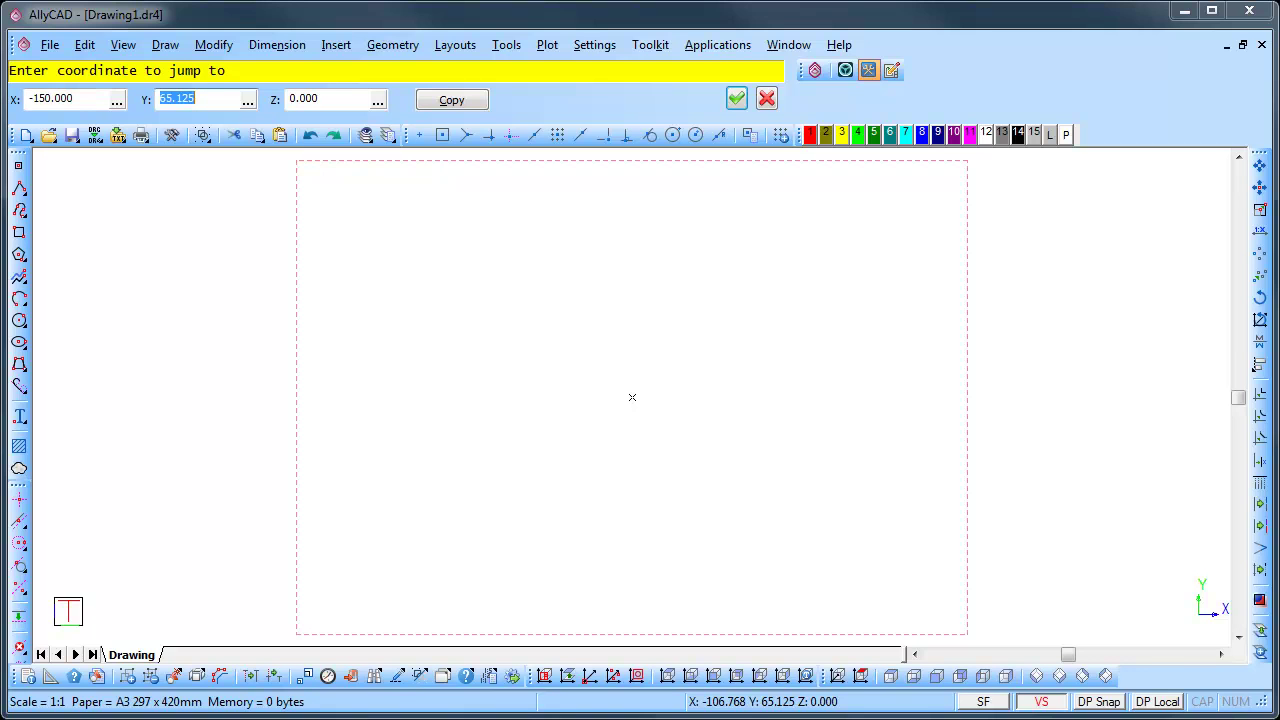
{"action": "type", "text": "60"}
{"action": "key", "text": "Return"}
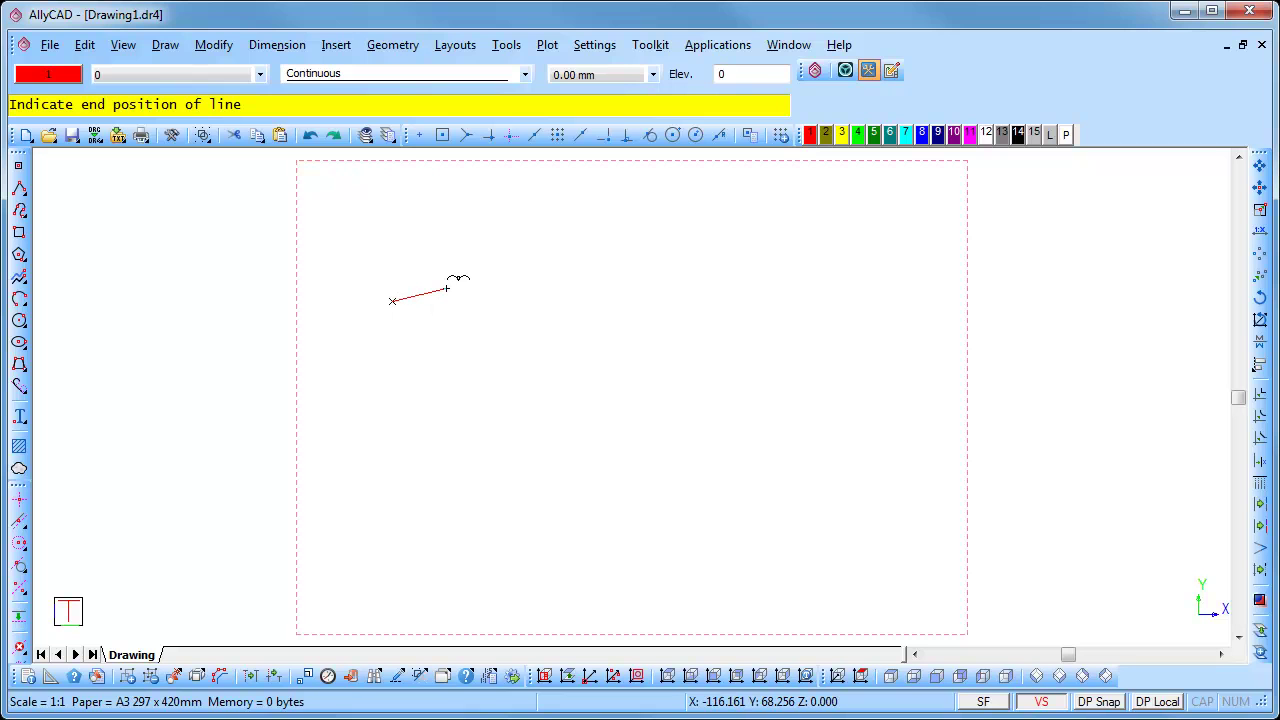
Step: Draw the first two sides: 80 mm to the right, then 120 mm down
{"action": "key", "text": "Right"}
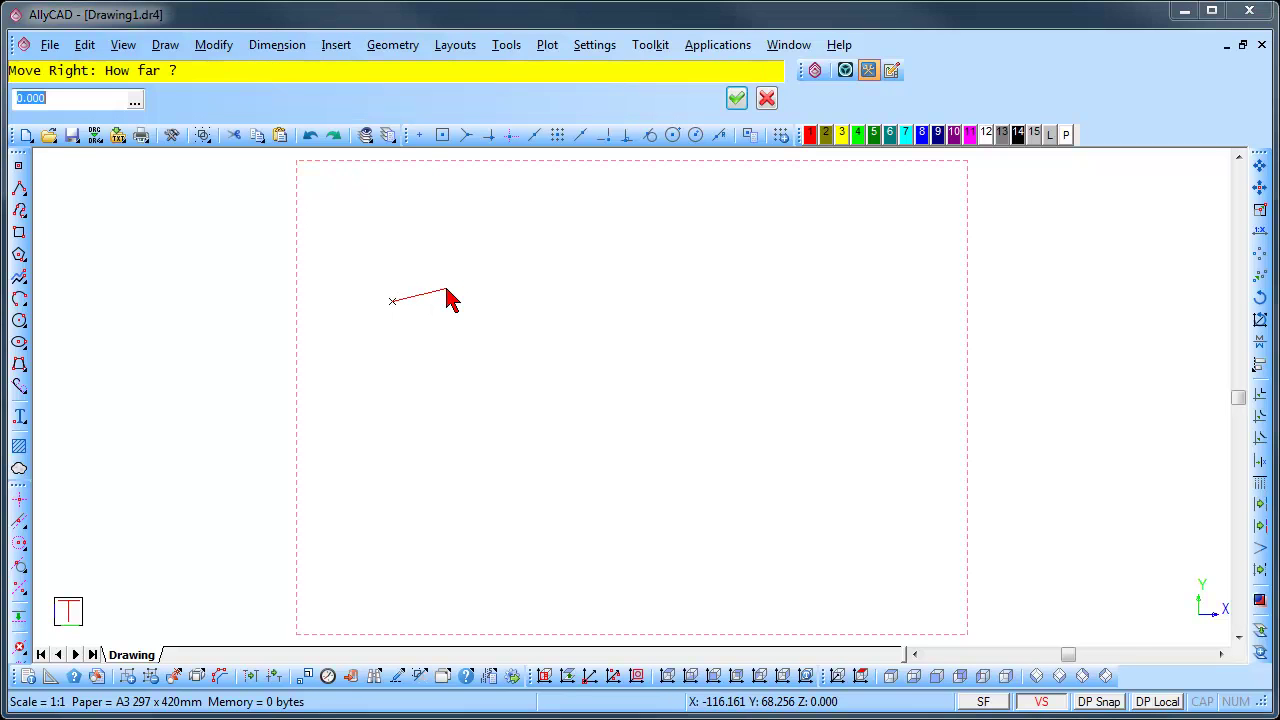
{"action": "type", "text": "80"}
{"action": "key", "text": "Return"}
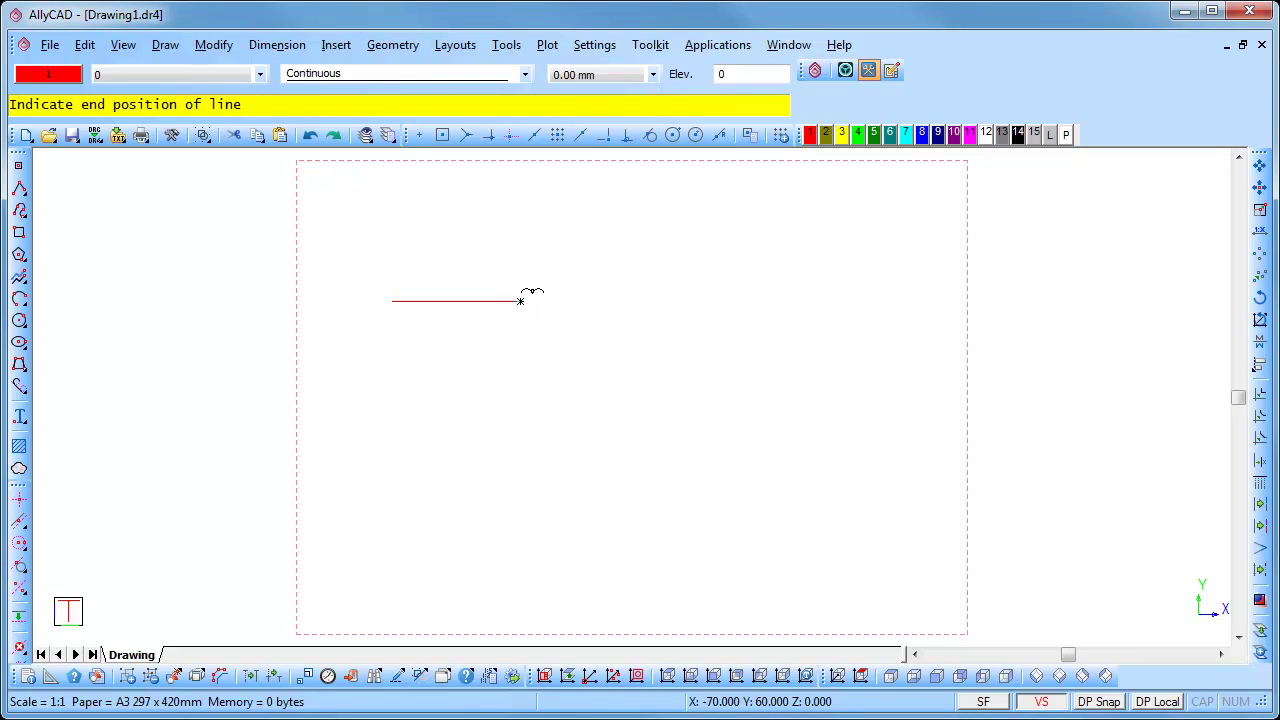
{"action": "key", "text": "Down"}
{"action": "type", "text": "12"}
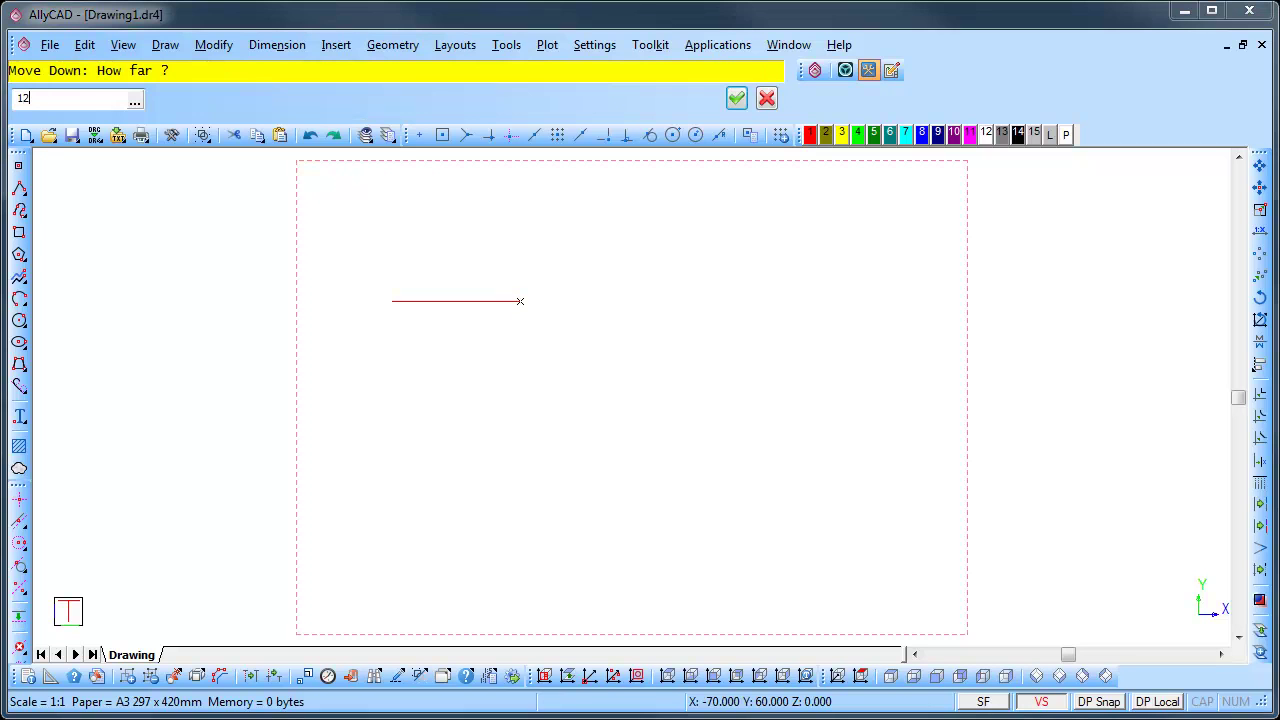
{"action": "type", "text": "0"}
{"action": "key", "text": "Return"}
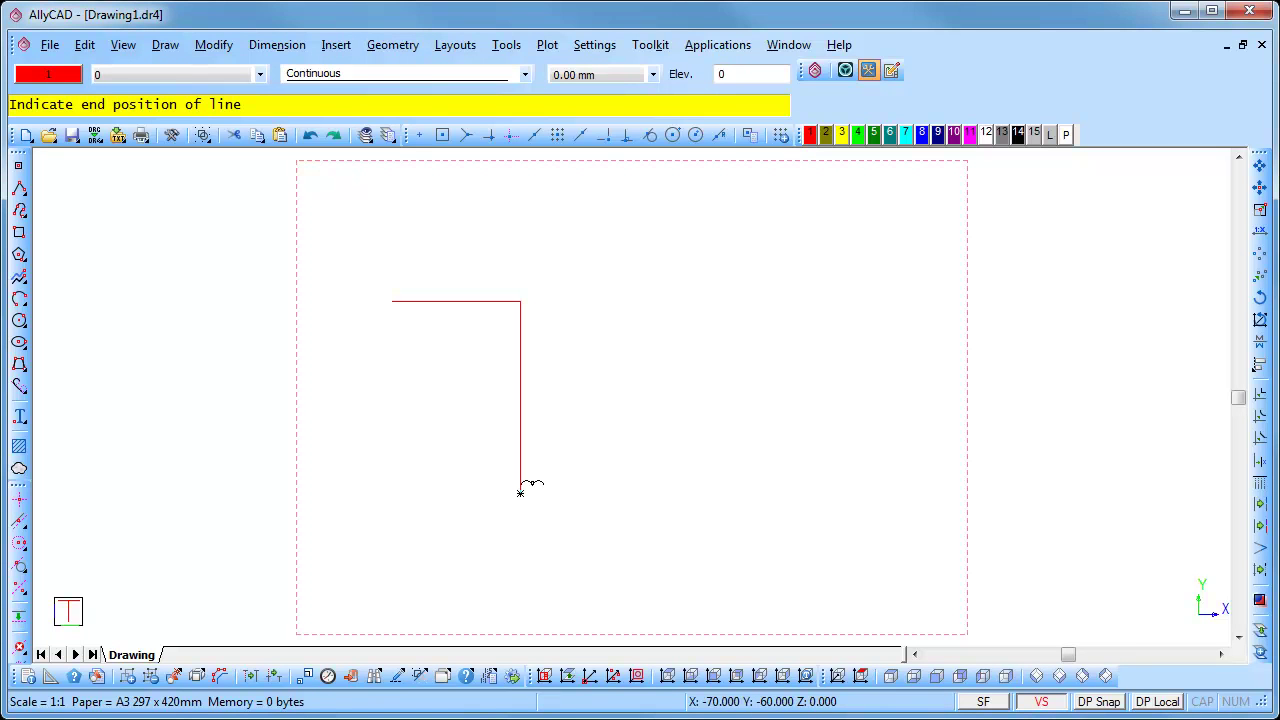
Step: Close the rectangle with 80 mm left and 120 mm up, then quit the chained line
{"action": "key", "text": "Left"}
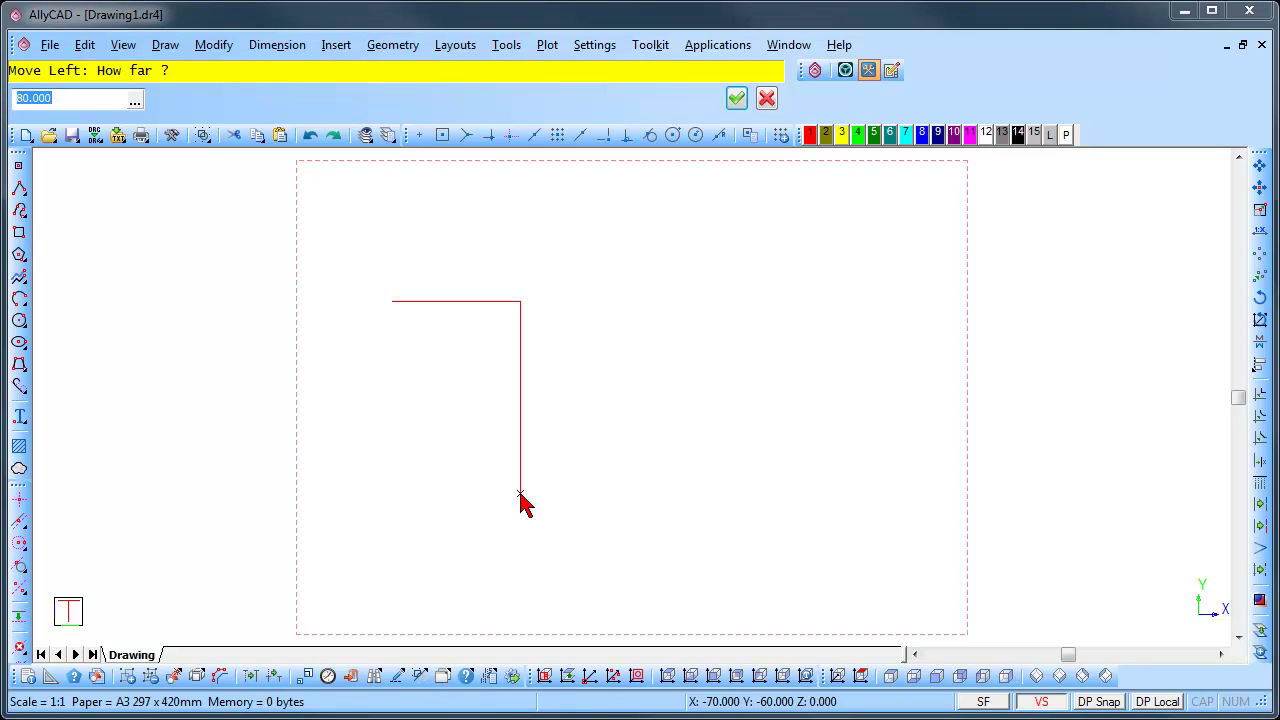
{"action": "key", "text": "Return"}
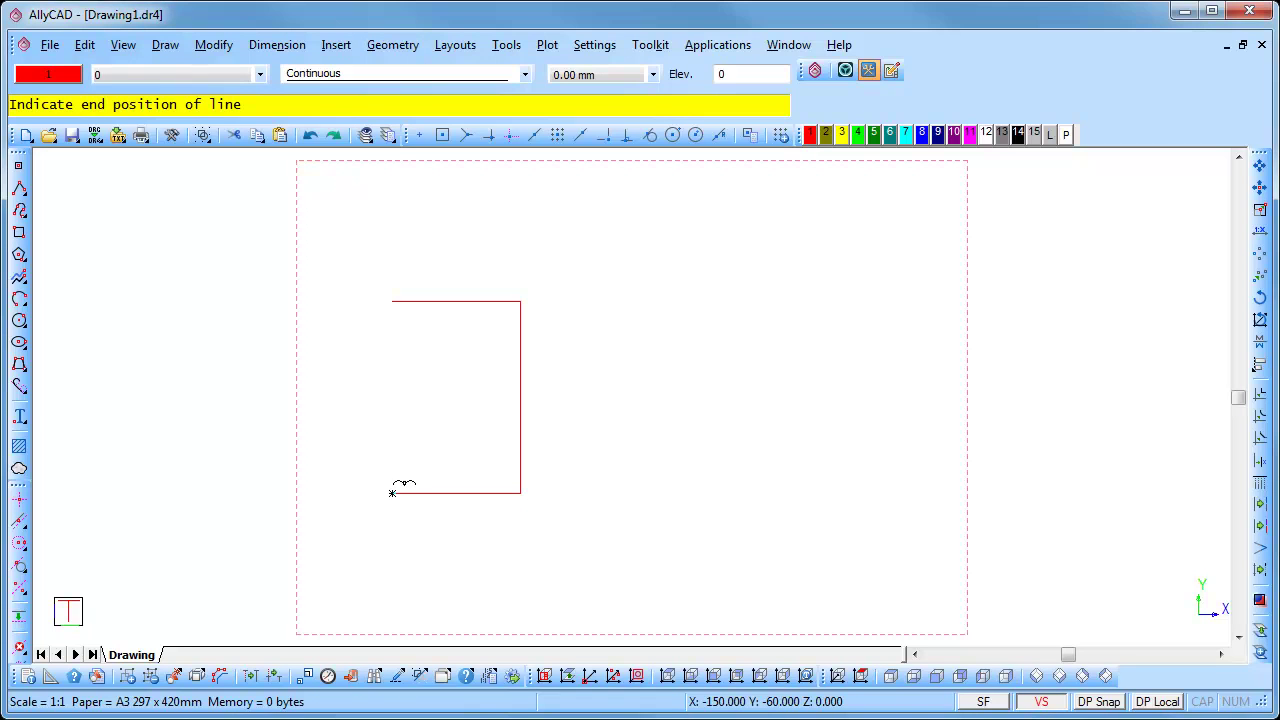
{"action": "key", "text": "Up"}
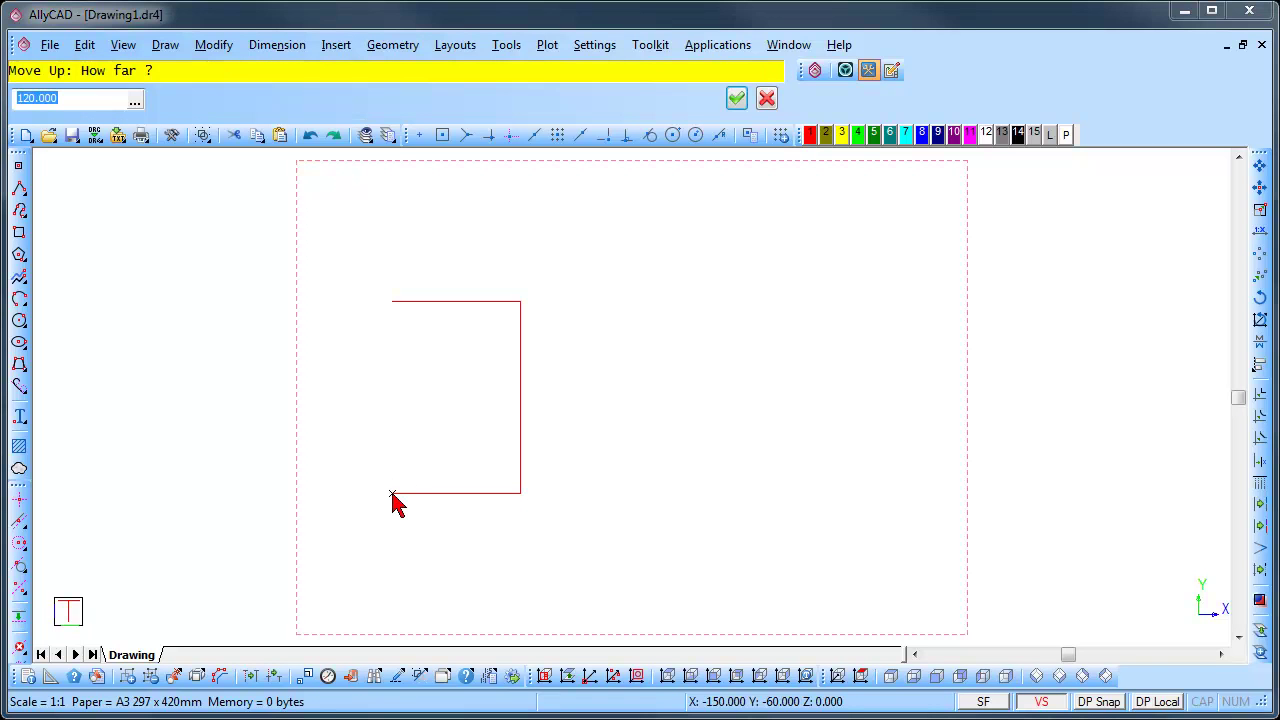
{"action": "key", "text": "Return"}
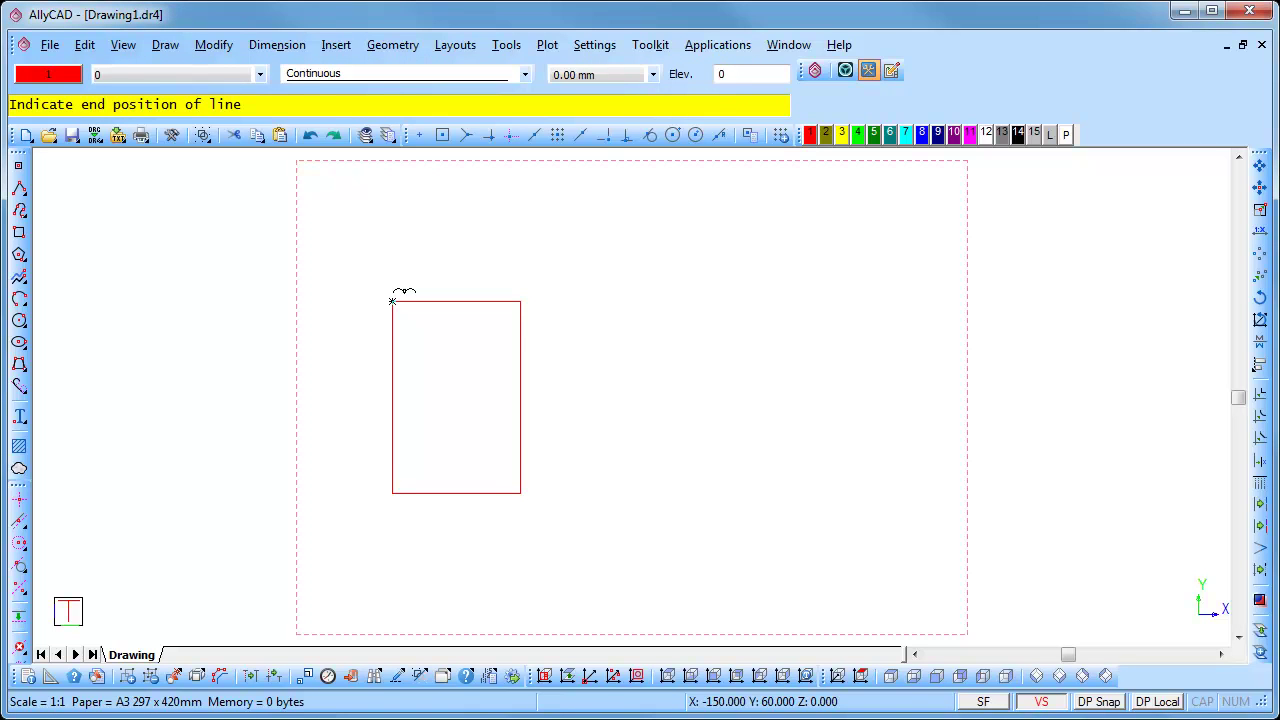
{"action": "right_click", "coordinate": [392, 301]}
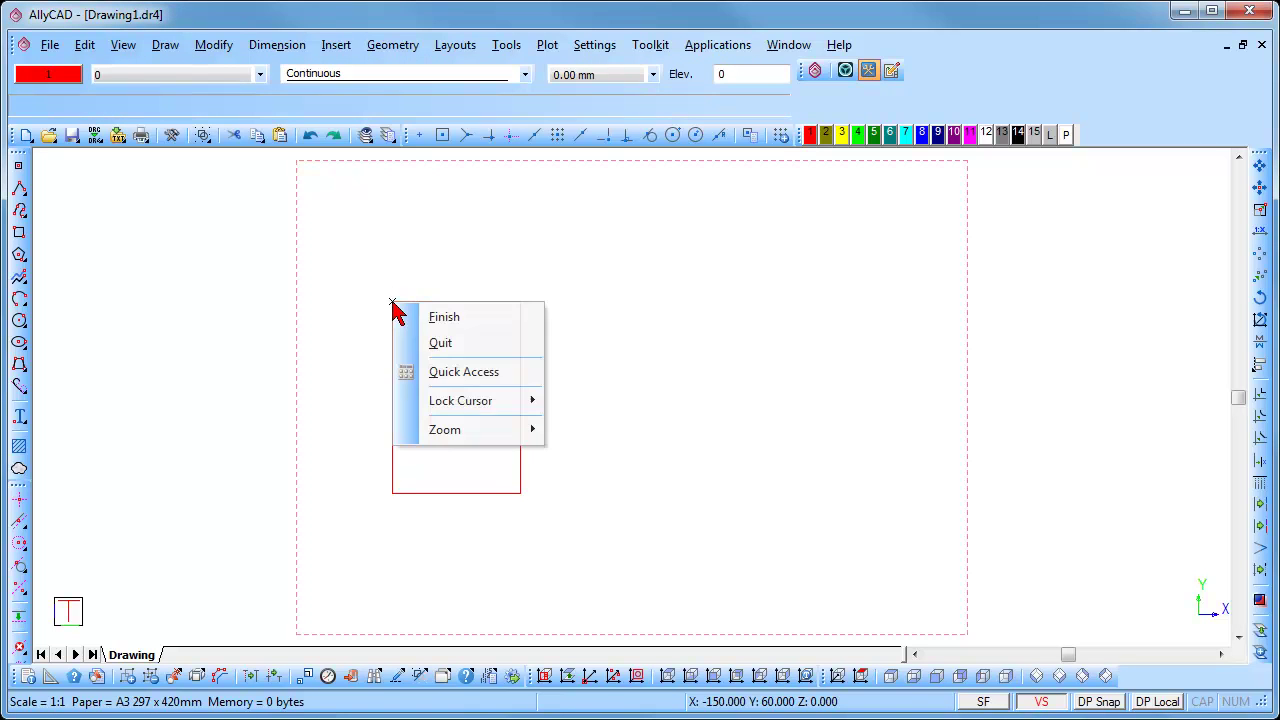
{"action": "left_click", "coordinate": [425, 342]}
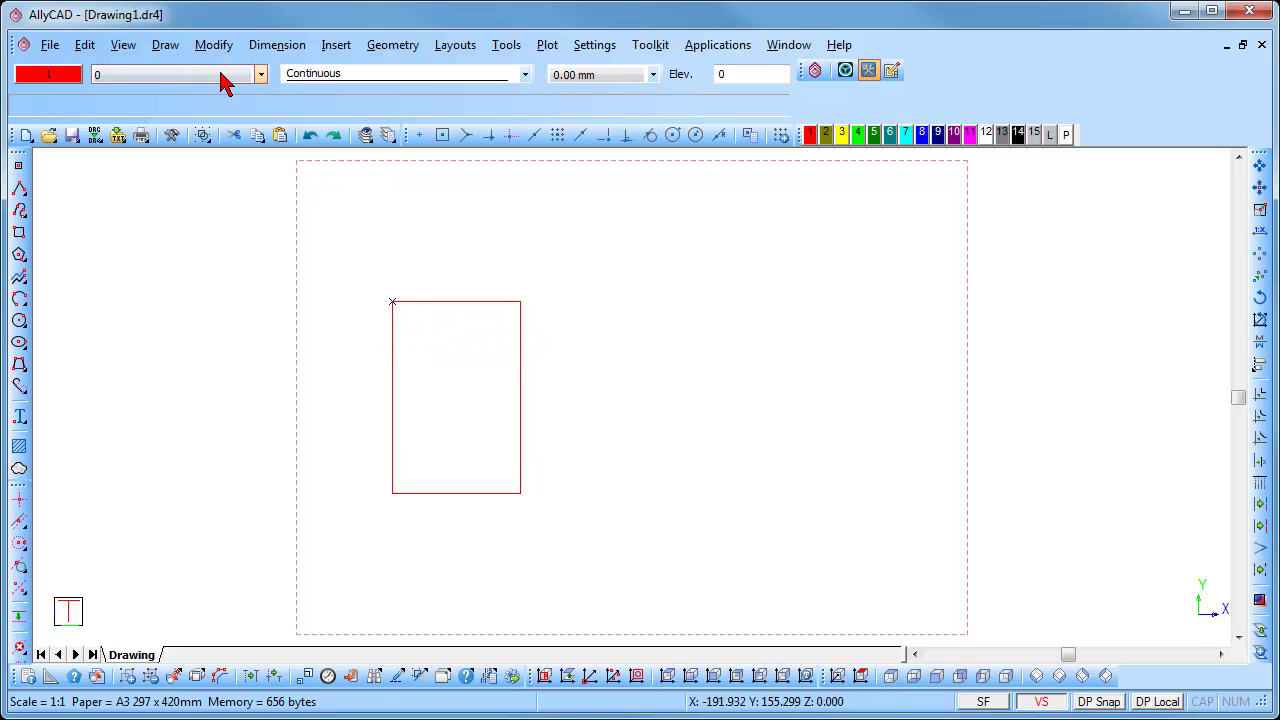
{"action": "left_click", "coordinate": [166, 46]}
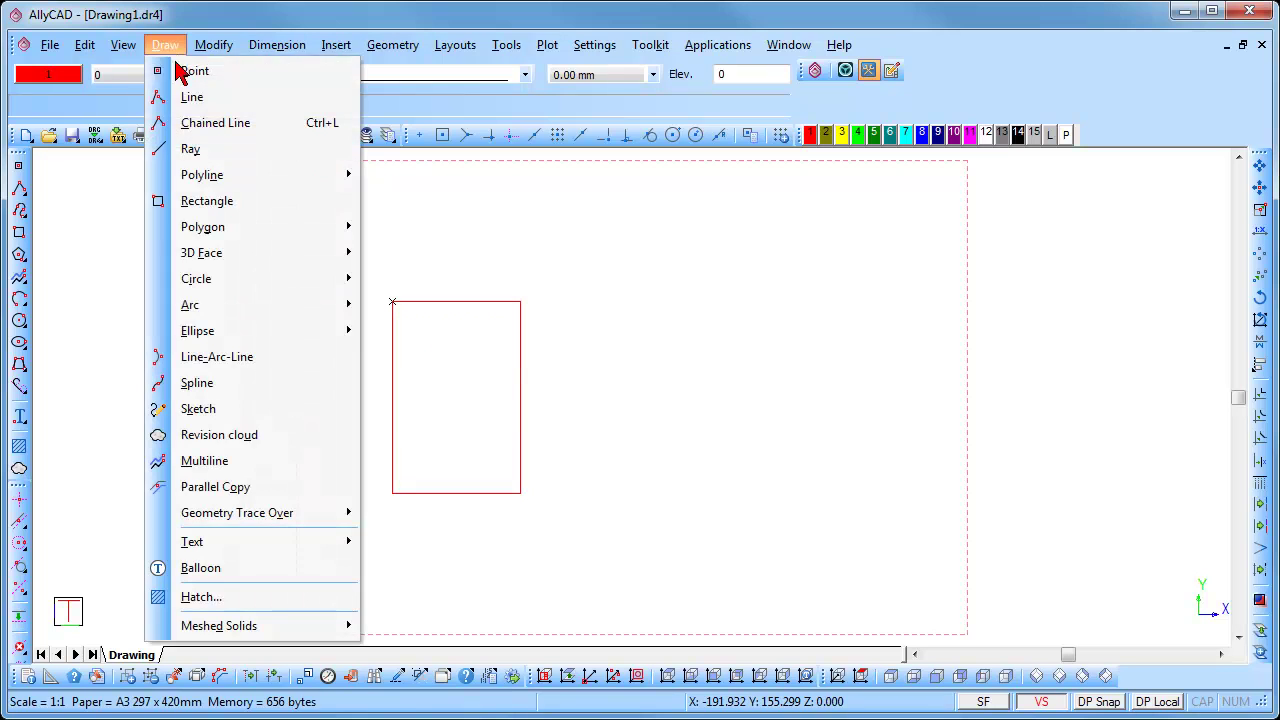
Step: Start a rectangle with its first corner at X 70, Y 60
{"action": "left_click", "coordinate": [208, 201]}
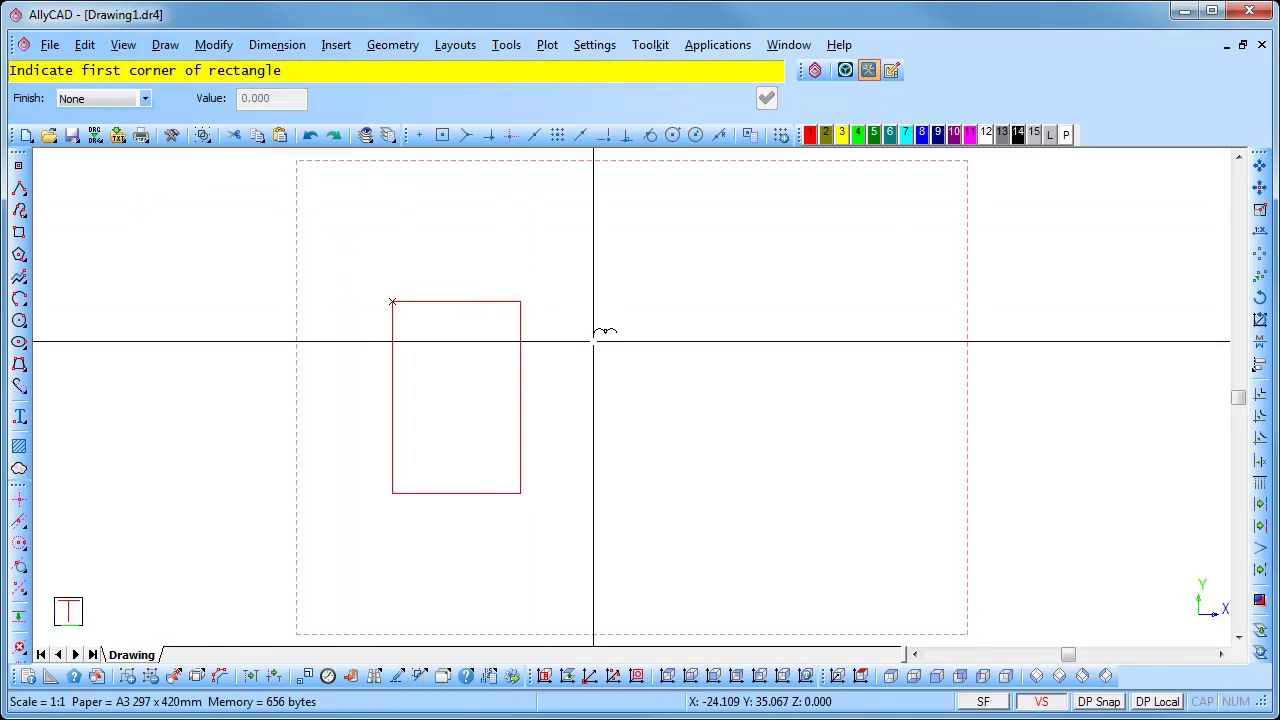
{"action": "key", "text": "space"}
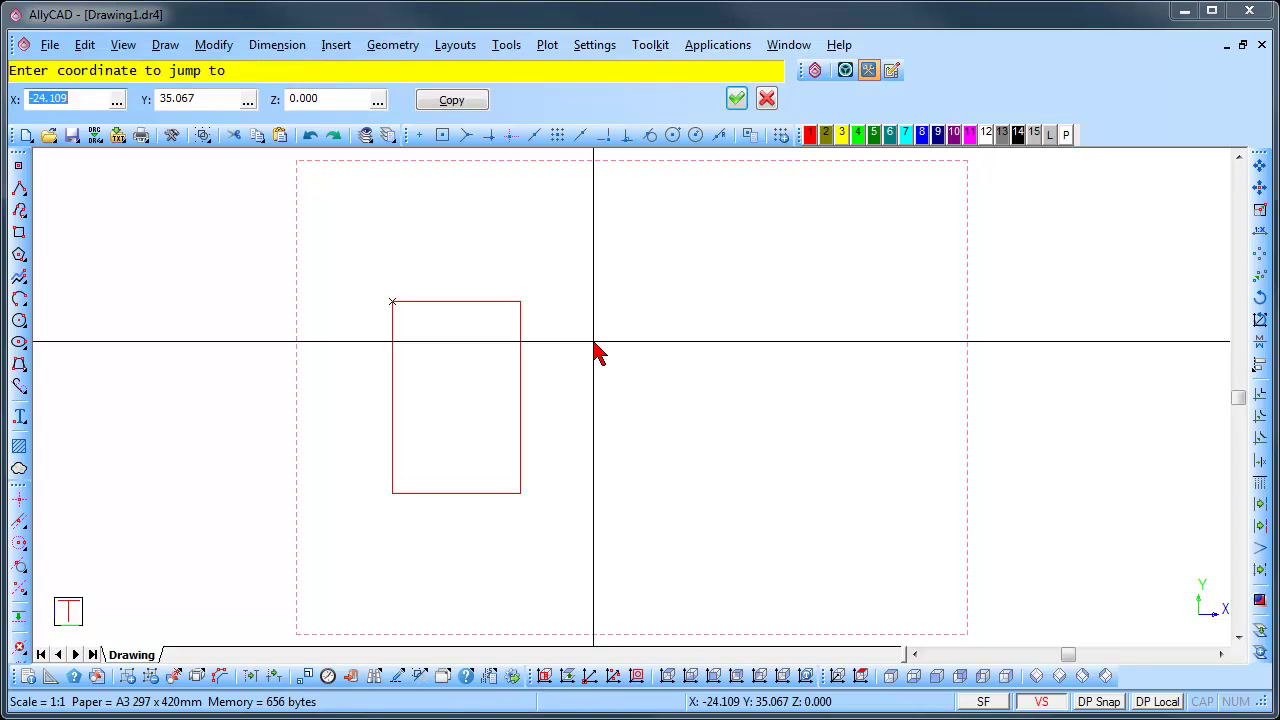
{"action": "type", "text": "70"}
{"action": "key", "text": "Tab"}
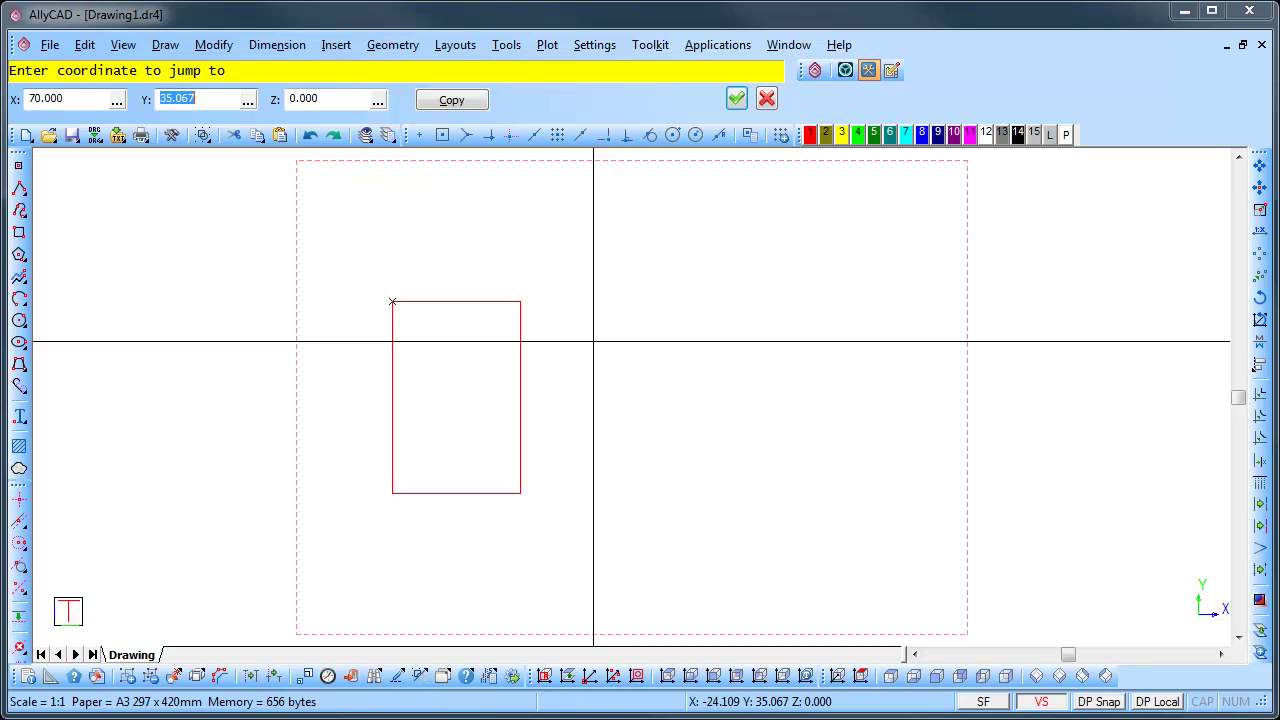
{"action": "type", "text": "60"}
{"action": "key", "text": "Return"}
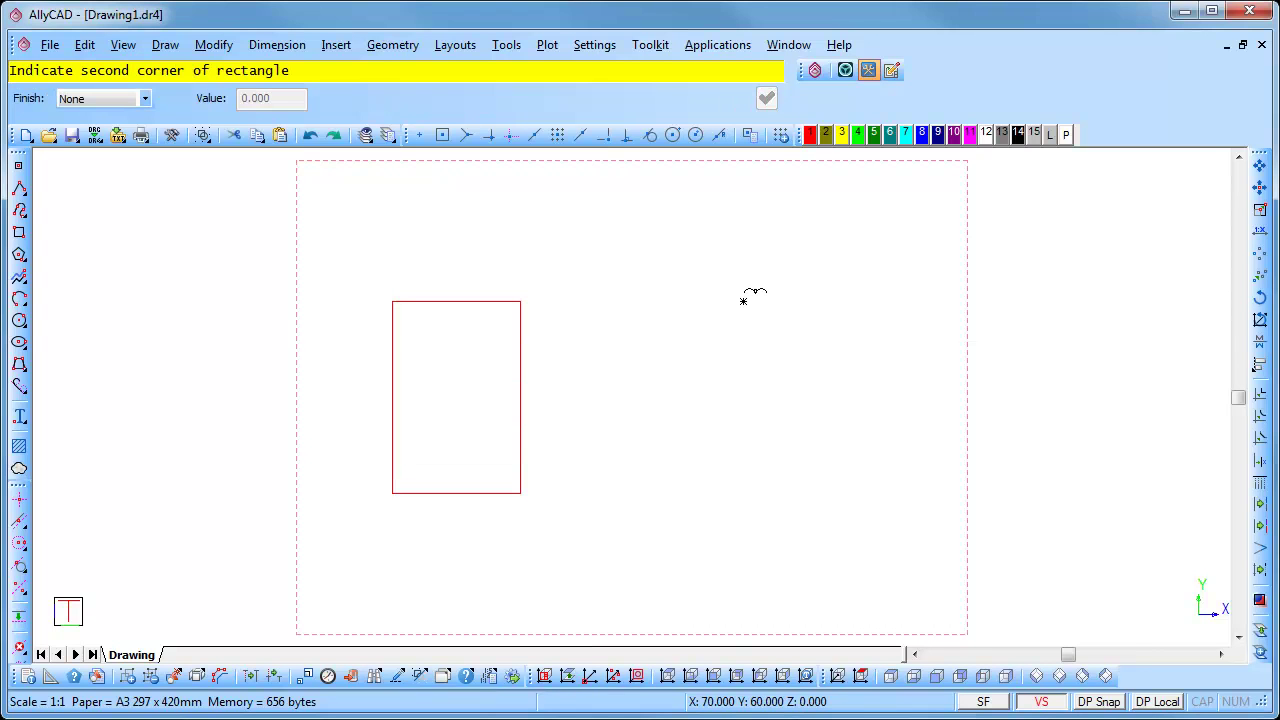
{"action": "left_click", "coordinate": [743, 301]}
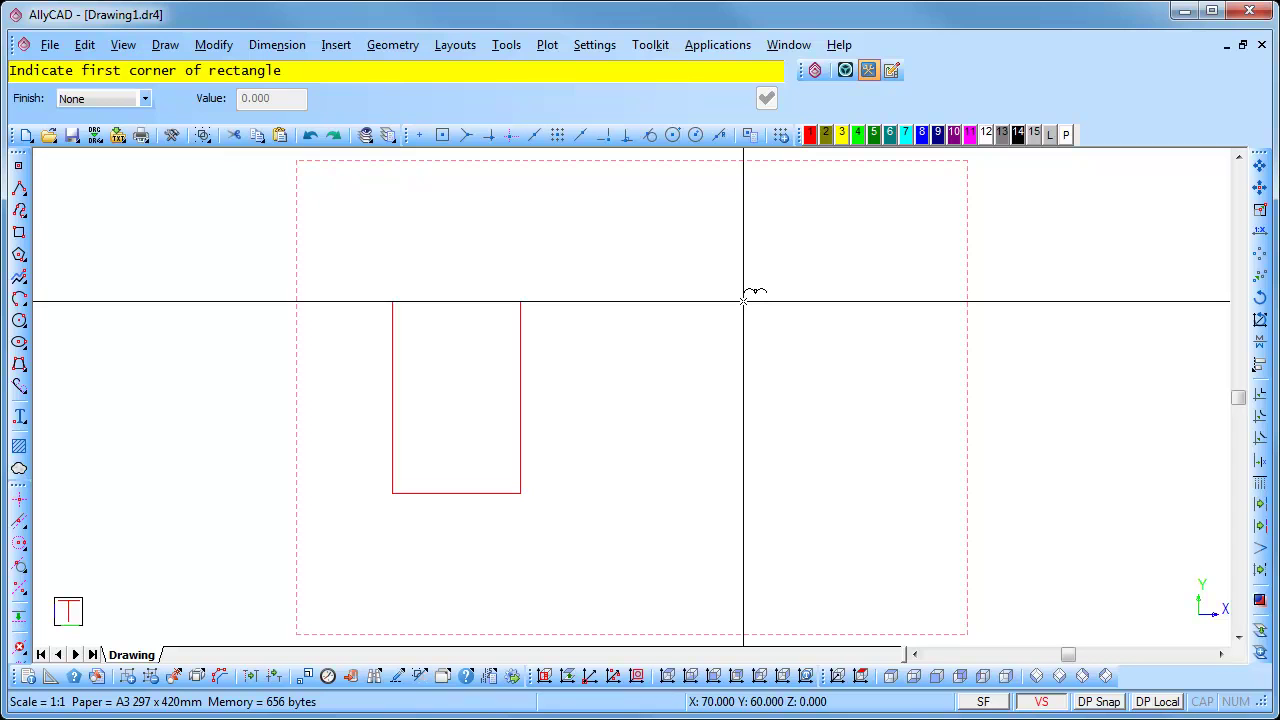
{"action": "left_click", "coordinate": [743, 301]}
Step: Place the opposite corner 80 mm right and 120 mm down, then quit the command
{"action": "key", "text": "Right"}
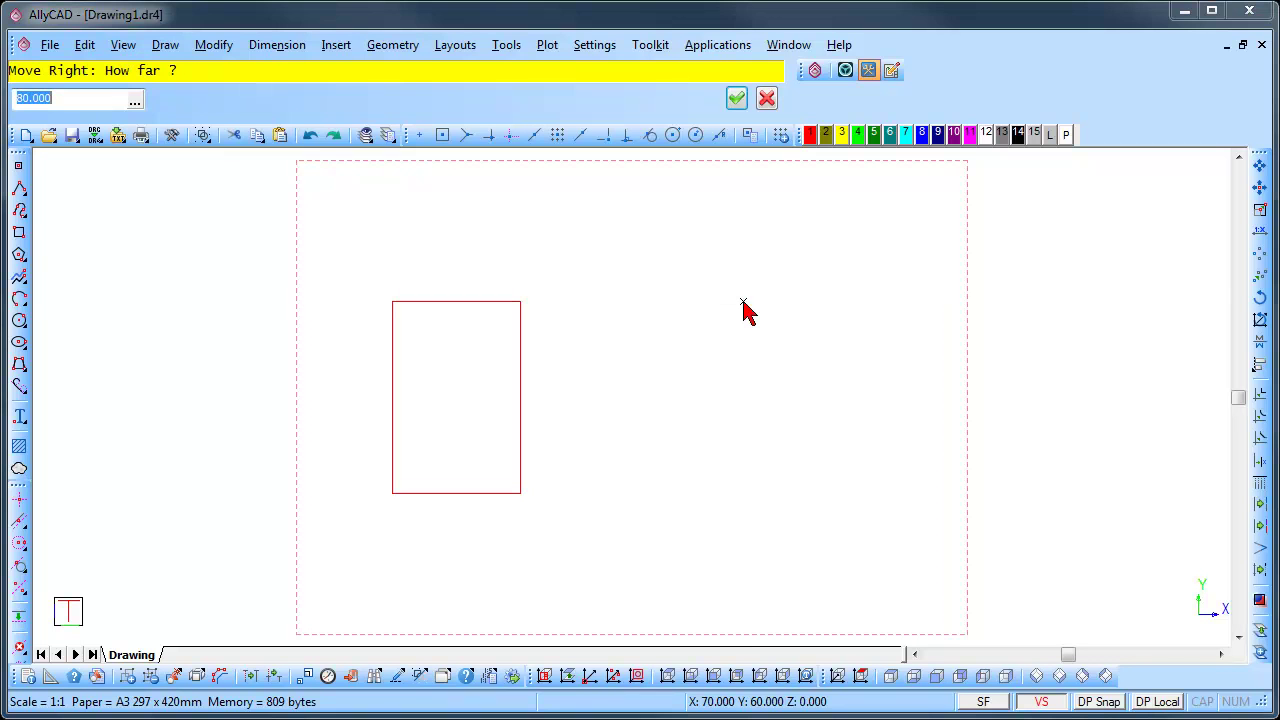
{"action": "type", "text": "80"}
{"action": "key", "text": "Return"}
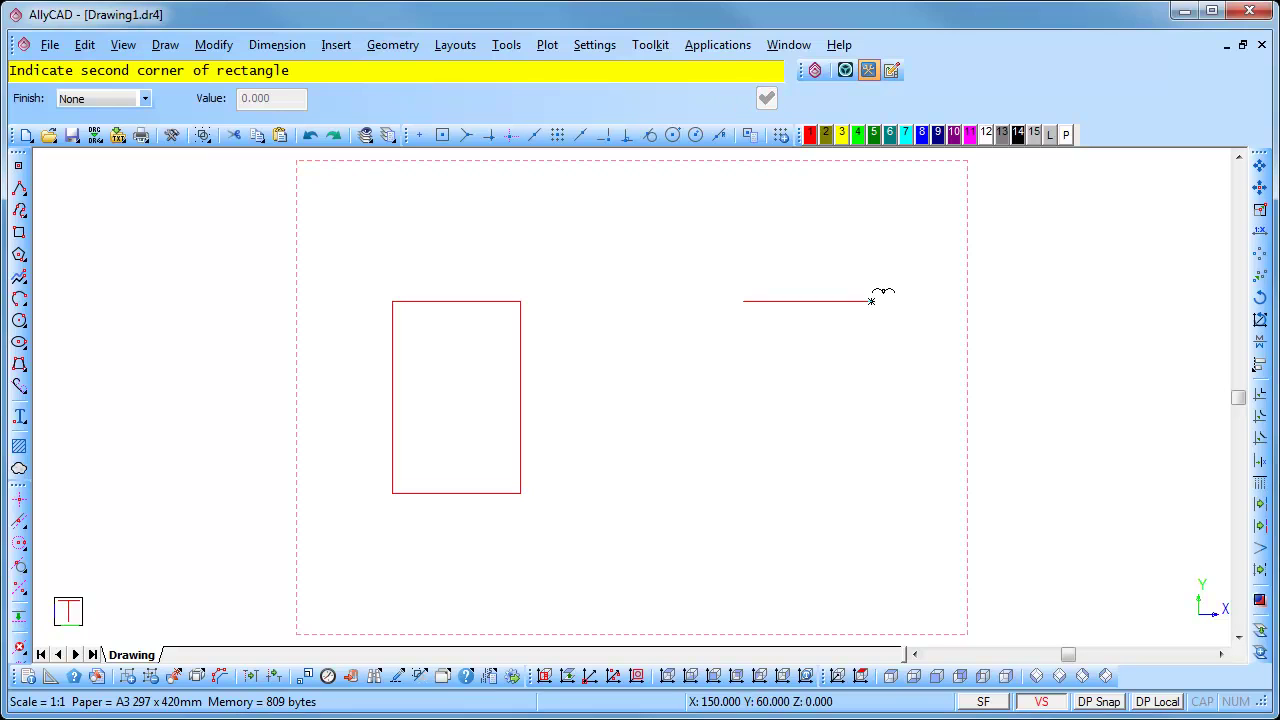
{"action": "key", "text": "Down"}
{"action": "type", "text": "120"}
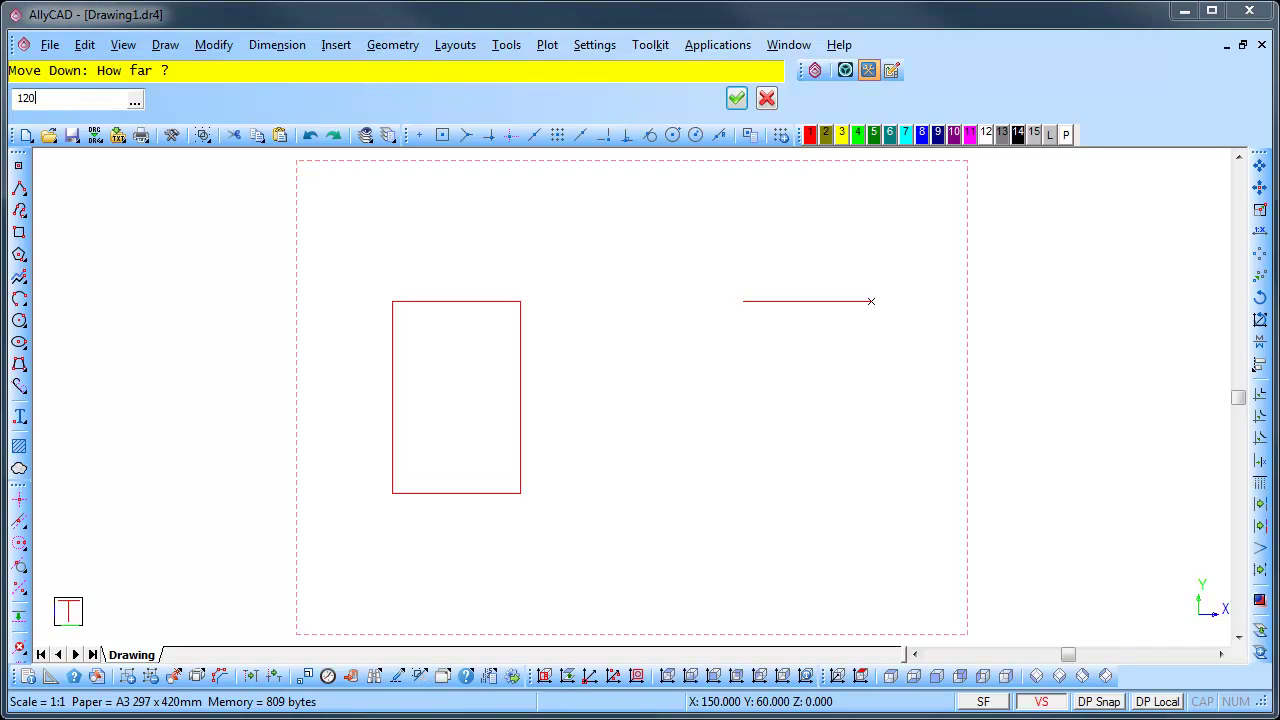
{"action": "key", "text": "Return"}
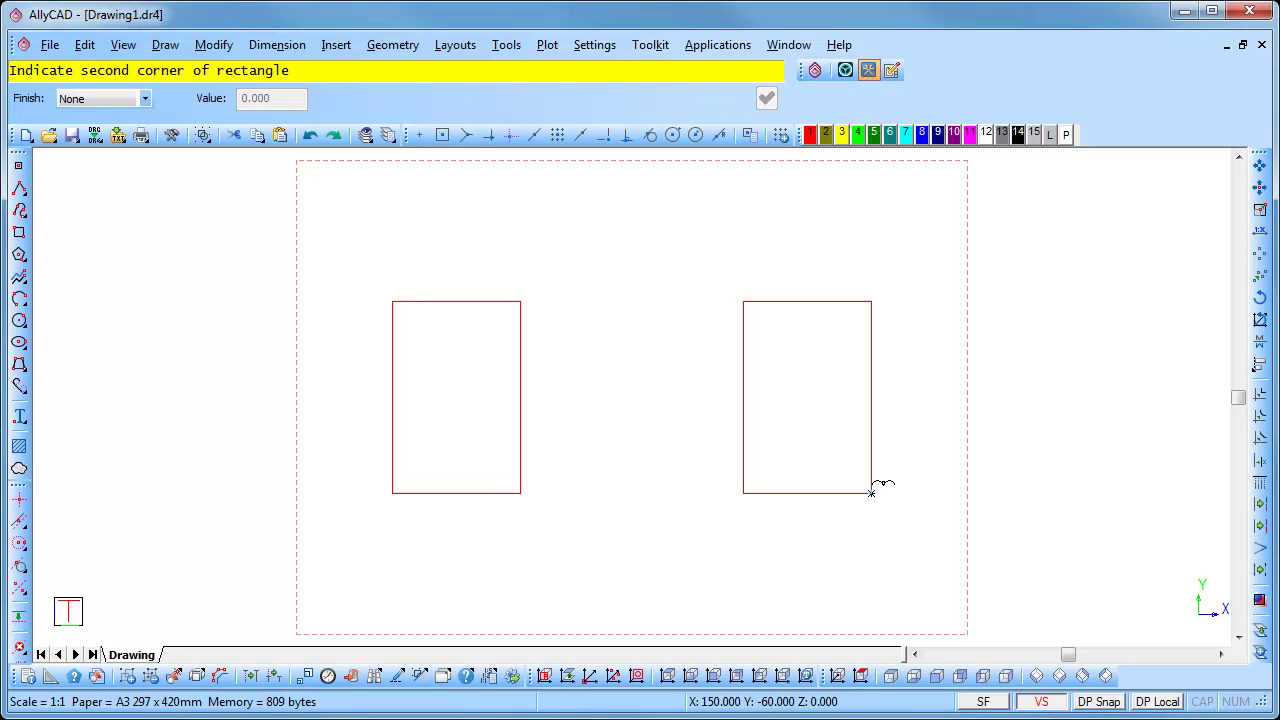
{"action": "left_click", "coordinate": [871, 492]}
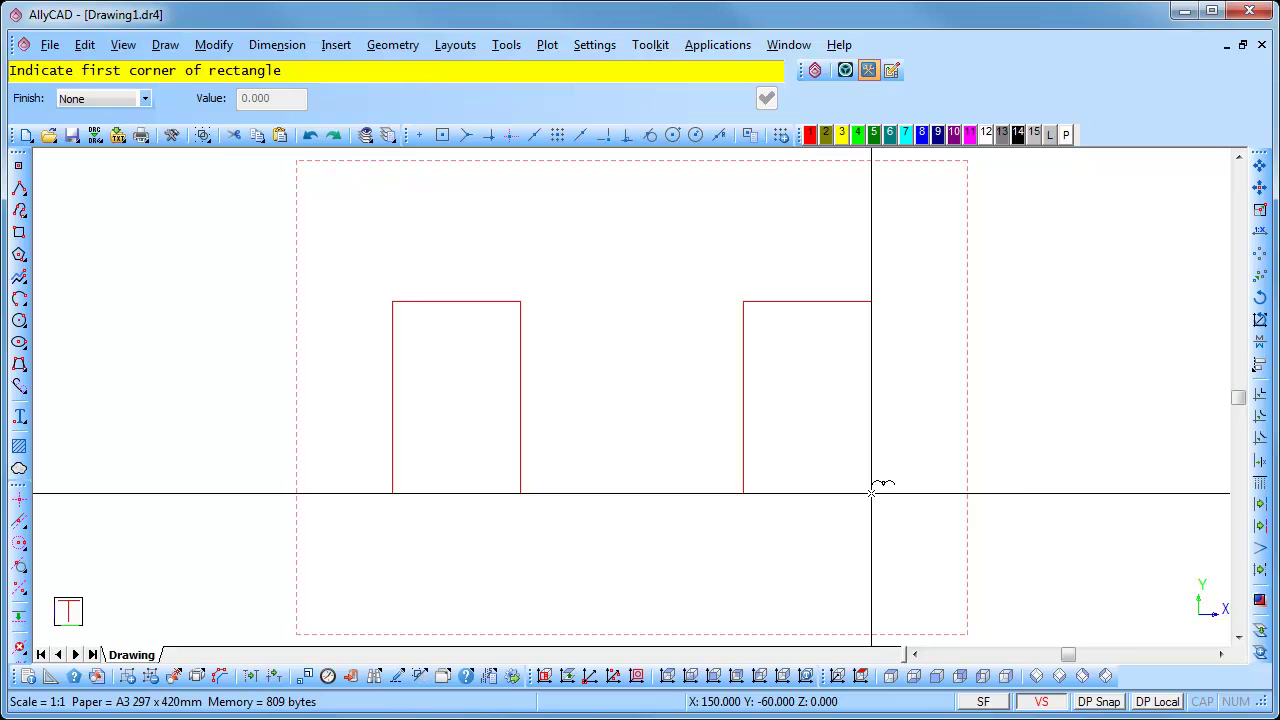
{"action": "right_click", "coordinate": [871, 492]}
{"action": "left_click", "coordinate": [897, 508]}
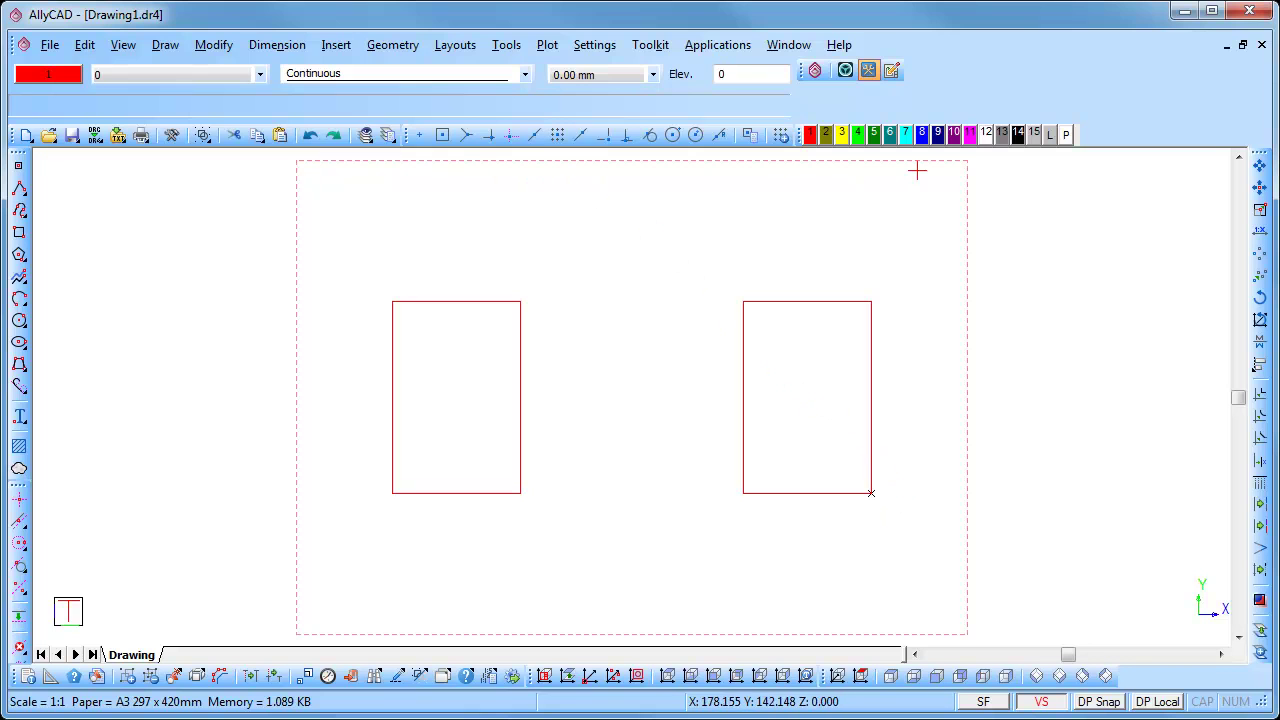
Step: Make black colour 14 and the HIDDEN dashed linetype current
{"action": "left_click", "coordinate": [1019, 137]}
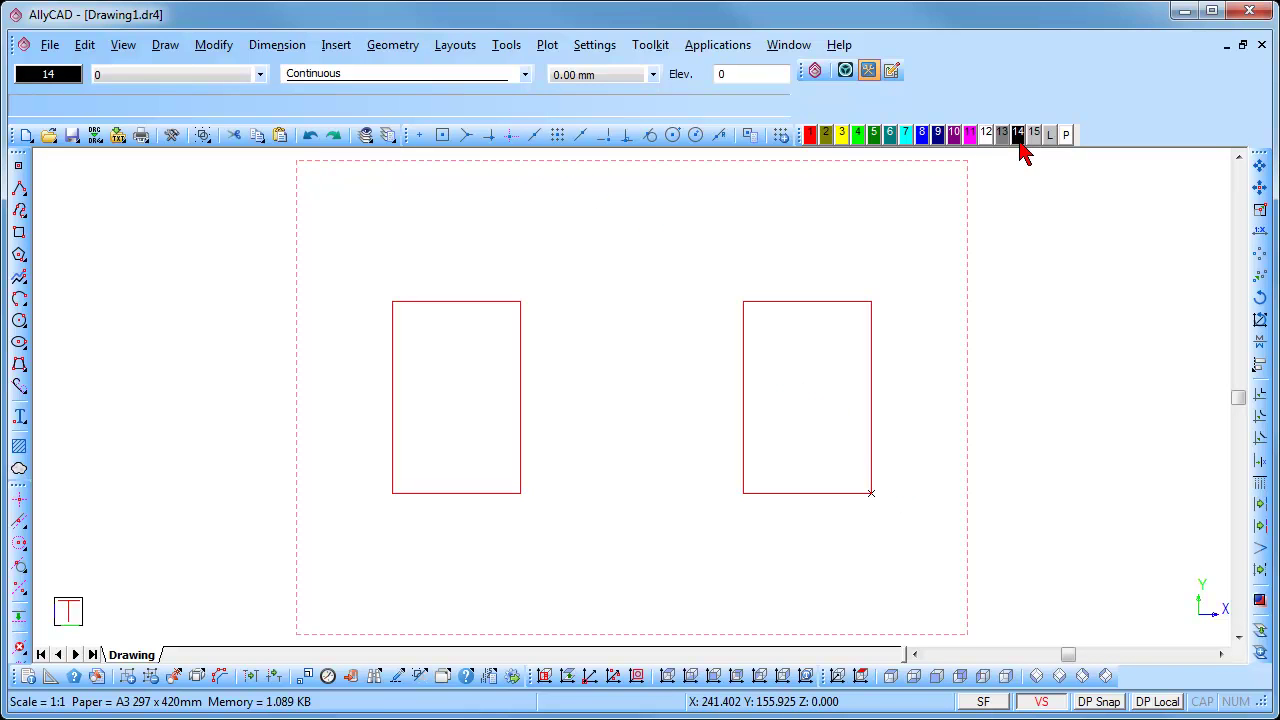
{"action": "left_click", "coordinate": [526, 78]}
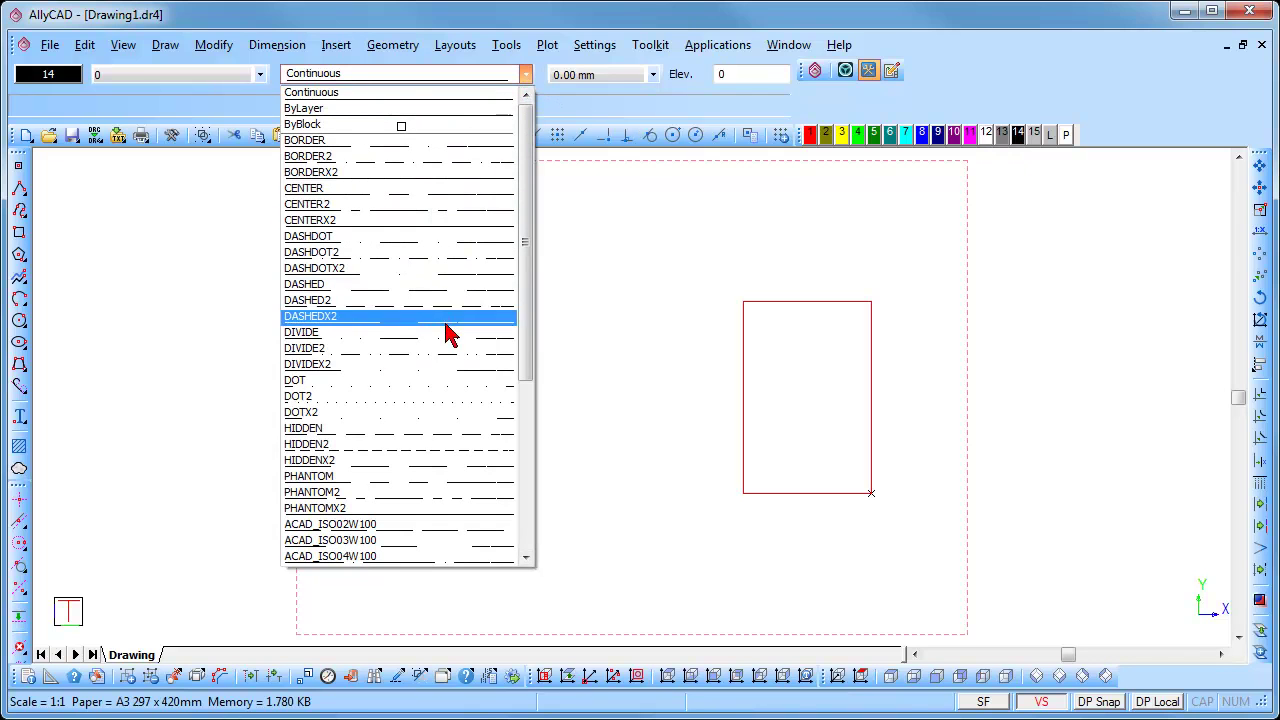
{"action": "left_click", "coordinate": [447, 430]}
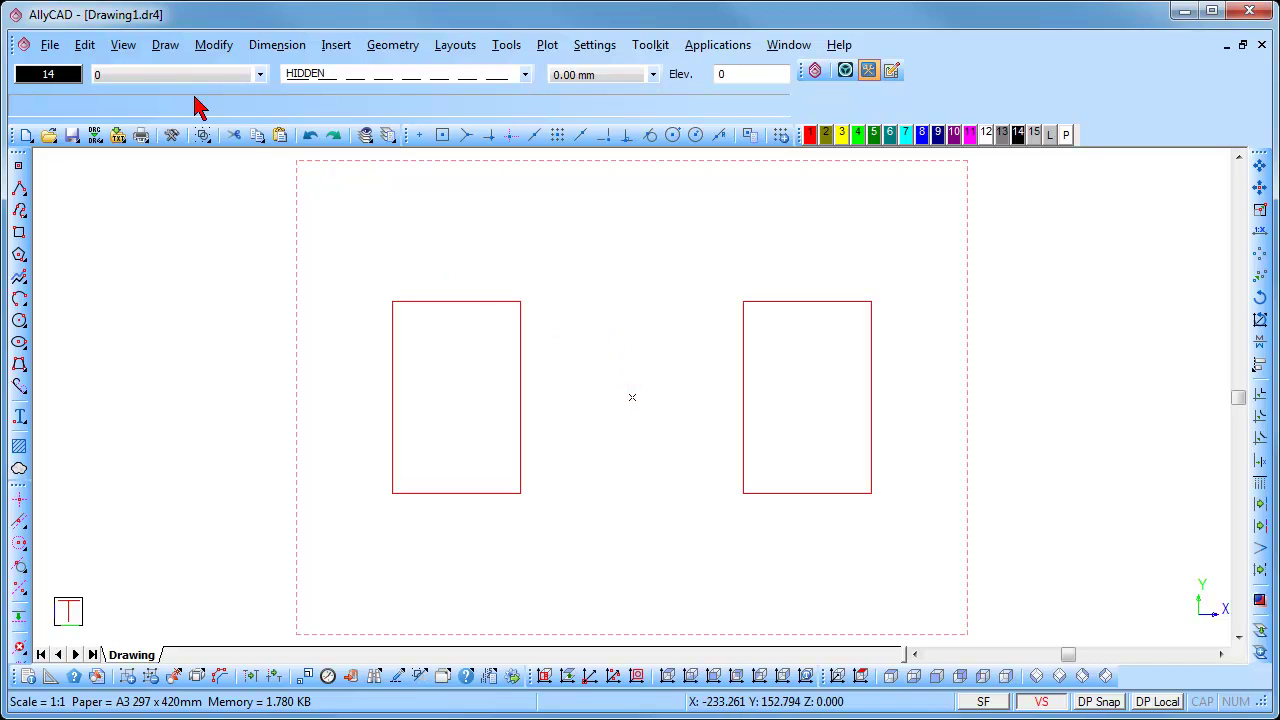
{"action": "left_click", "coordinate": [164, 45]}
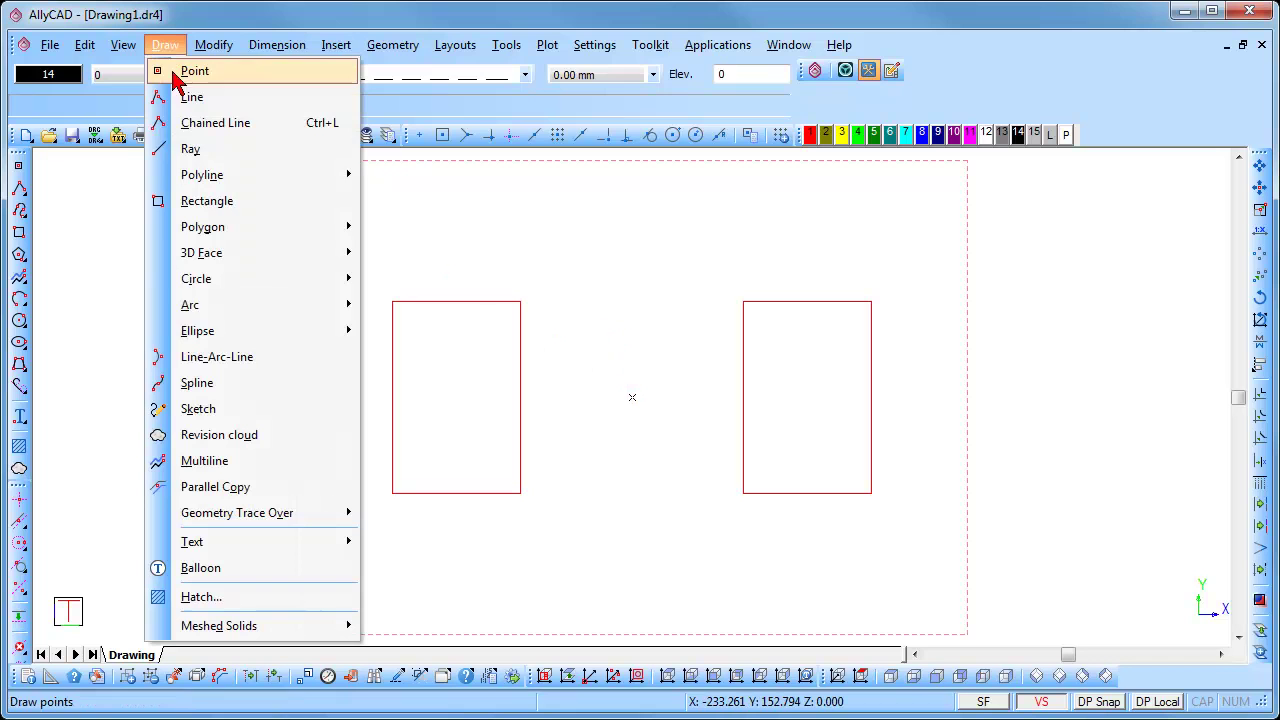
Step: Start Parallel Copy by distance with an offset of 10
{"action": "left_click", "coordinate": [226, 487]}
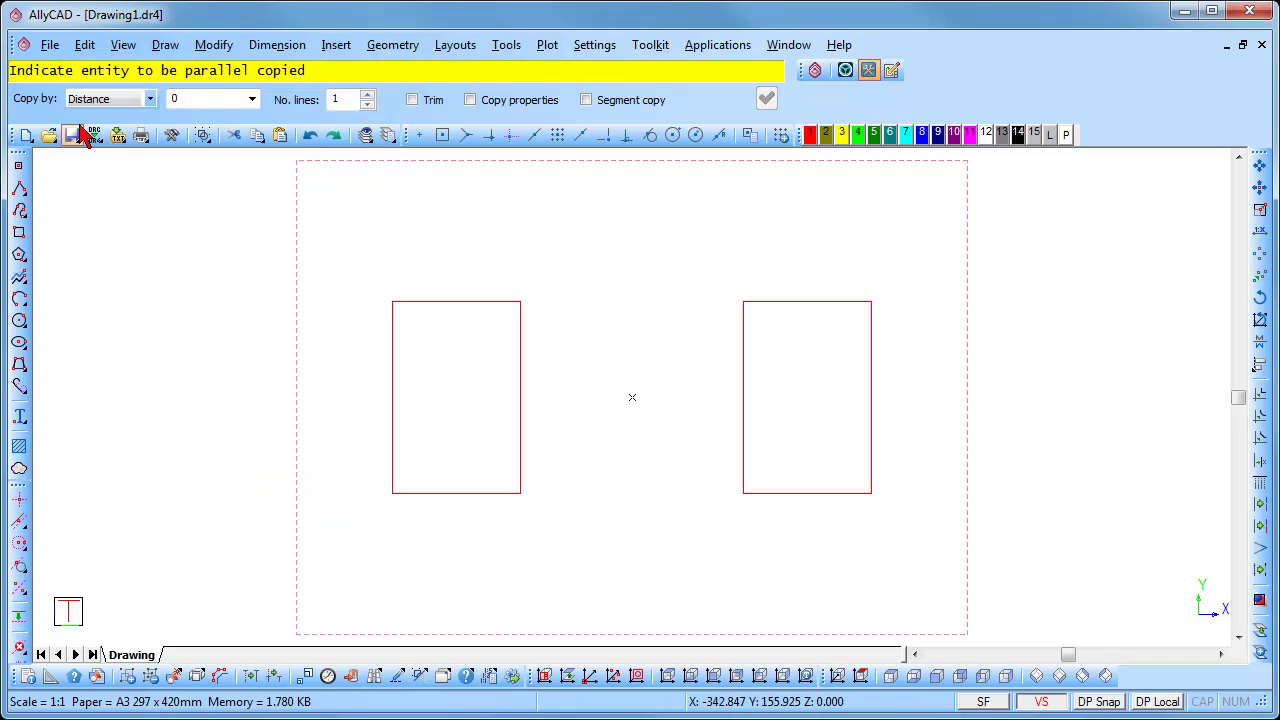
{"action": "left_click", "coordinate": [148, 102]}
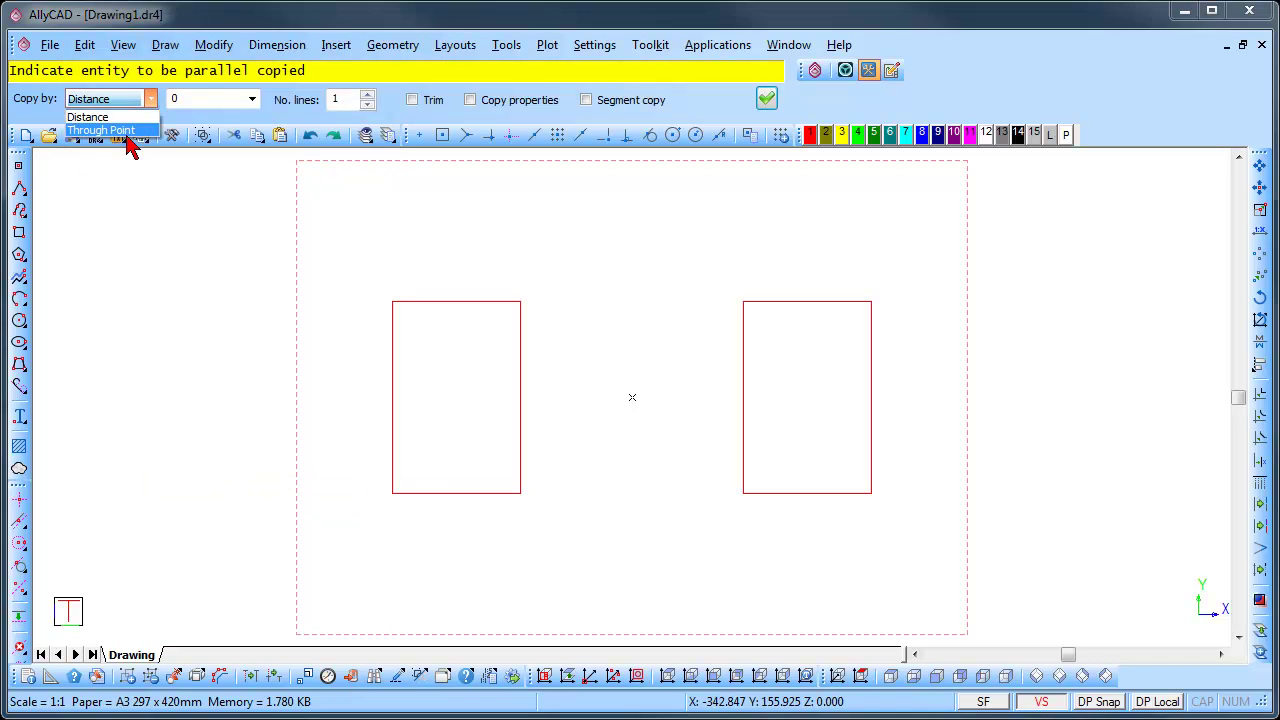
{"action": "left_click", "coordinate": [143, 101]}
{"action": "double_click", "coordinate": [168, 98]}
{"action": "type", "text": "10"}
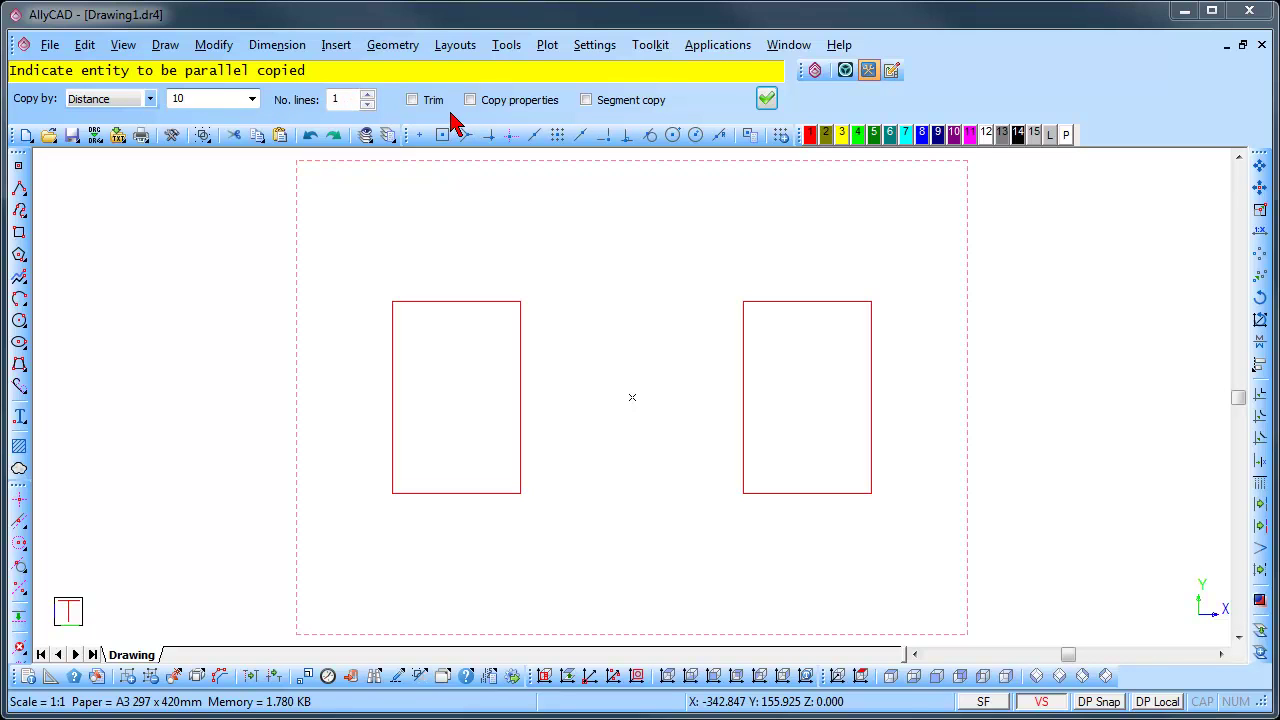
{"action": "left_click", "coordinate": [765, 100]}
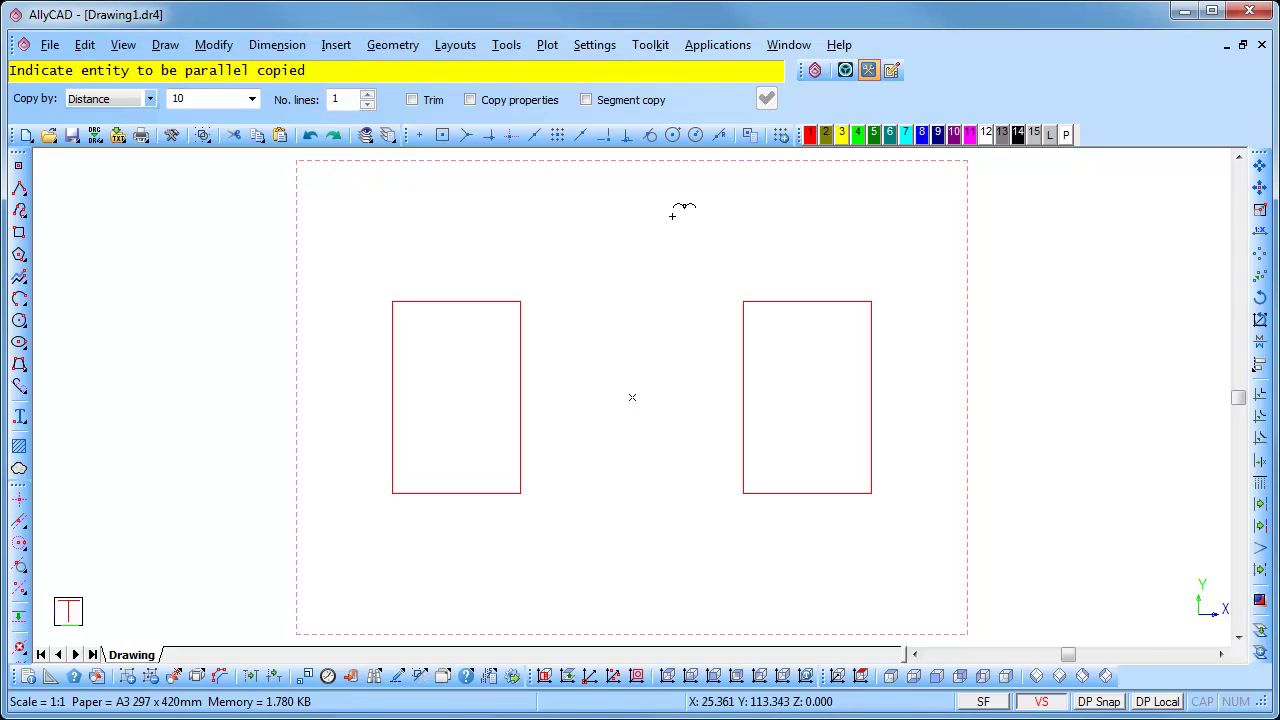
Step: Test offsets on the left rectangle's top and right edges and the right rectangle, then undo them
{"action": "left_click", "coordinate": [478, 288]}
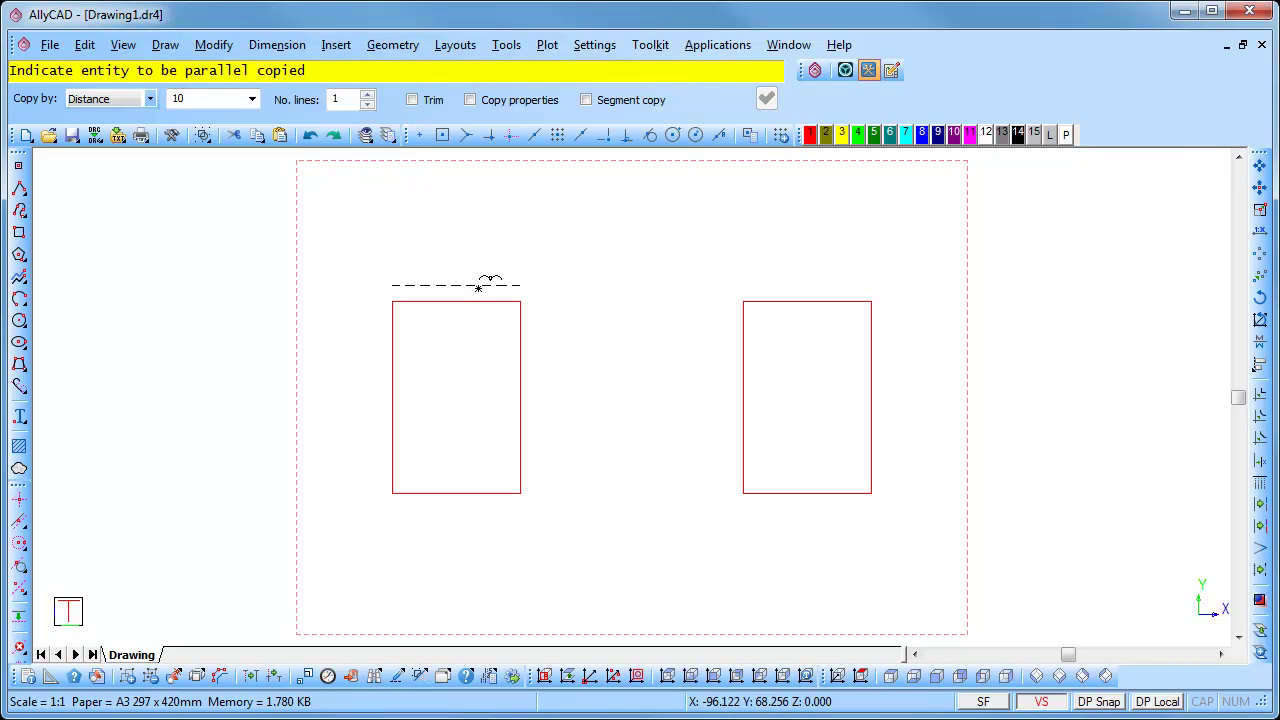
{"action": "left_click", "coordinate": [533, 364]}
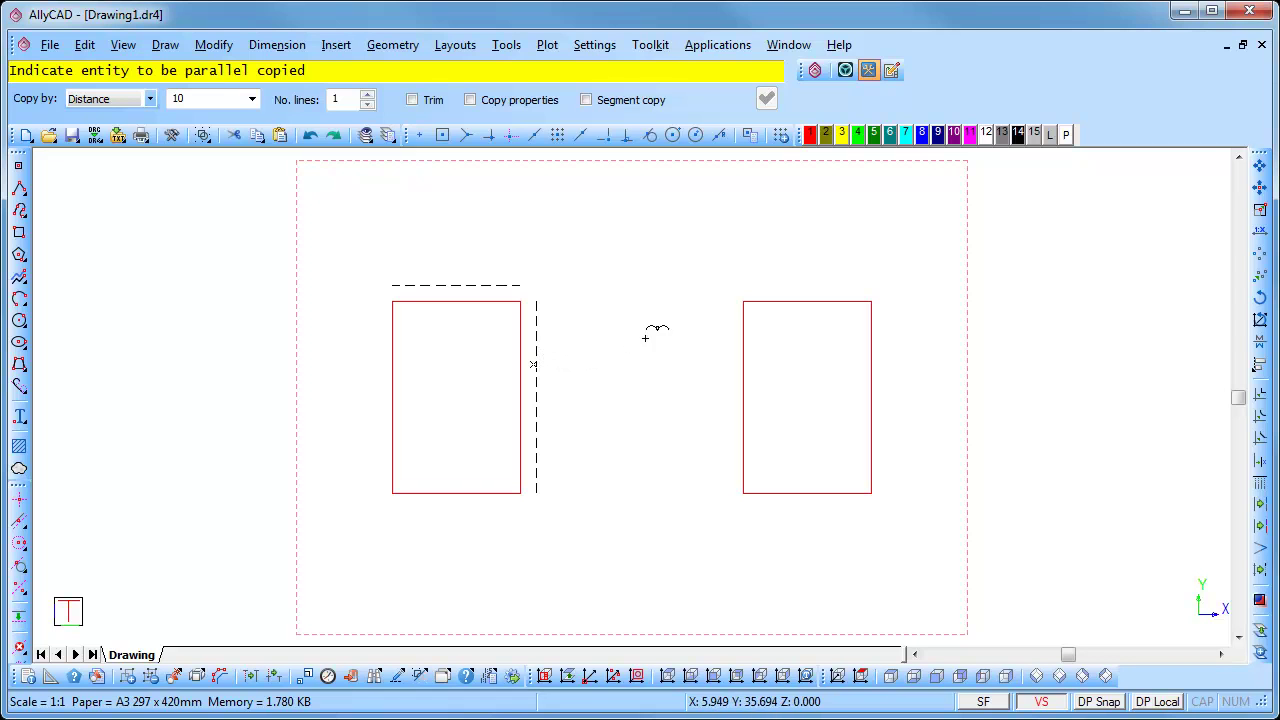
{"action": "left_click", "coordinate": [775, 279]}
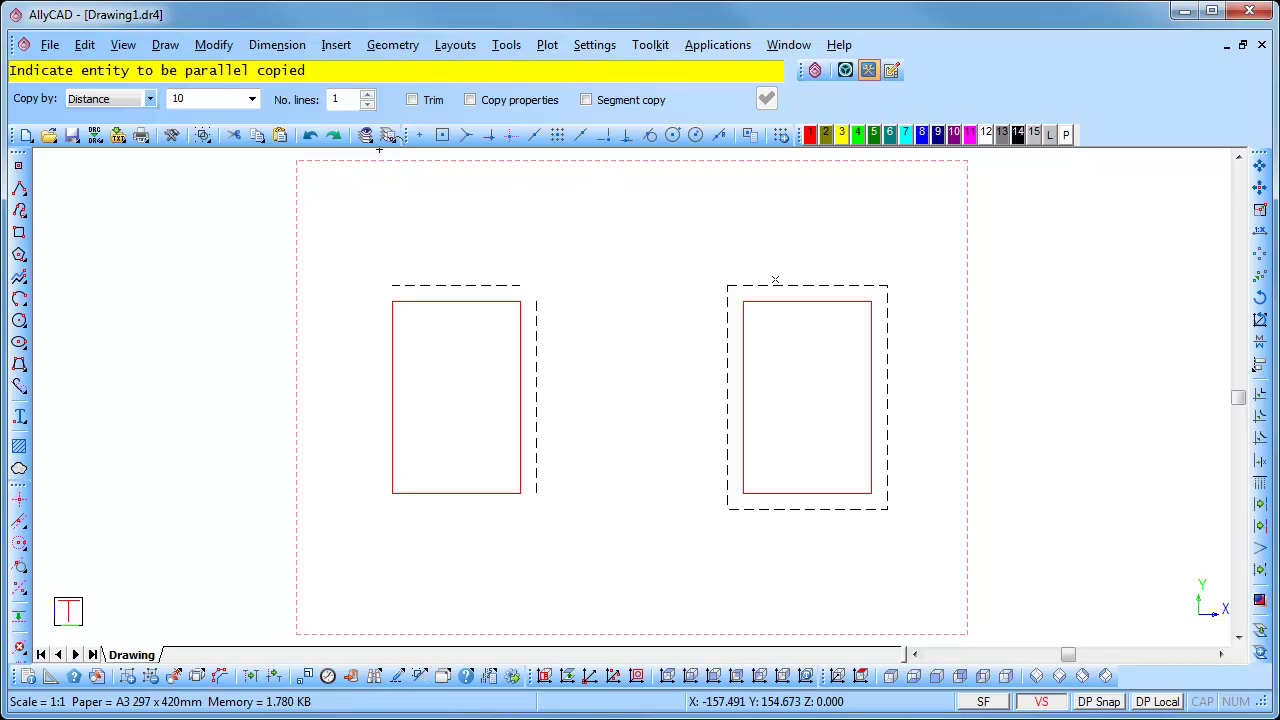
{"action": "left_click", "coordinate": [314, 139]}
{"action": "left_click", "coordinate": [314, 139]}
{"action": "left_click", "coordinate": [314, 139]}
{"action": "left_click", "coordinate": [314, 142]}
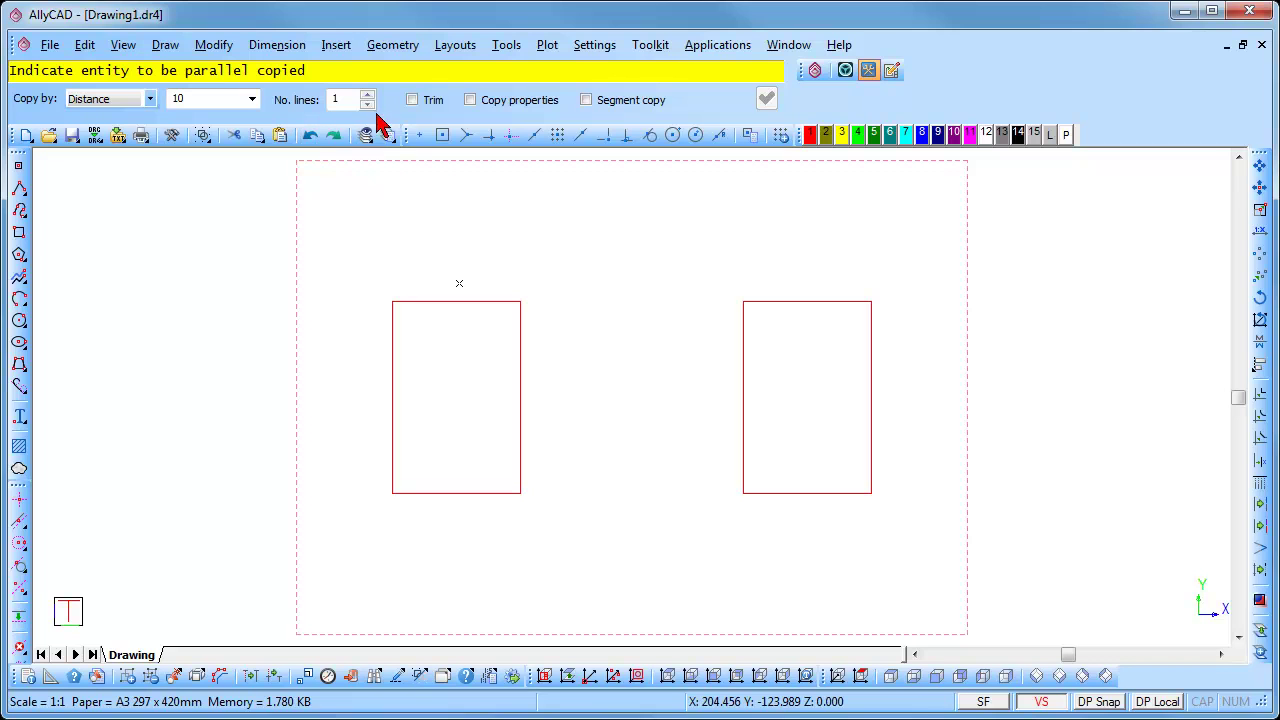
Step: Test trimmed offsets of the left rectangle's top, right and bottom edges, undo, then set 2 lines
{"action": "left_click", "coordinate": [411, 100]}
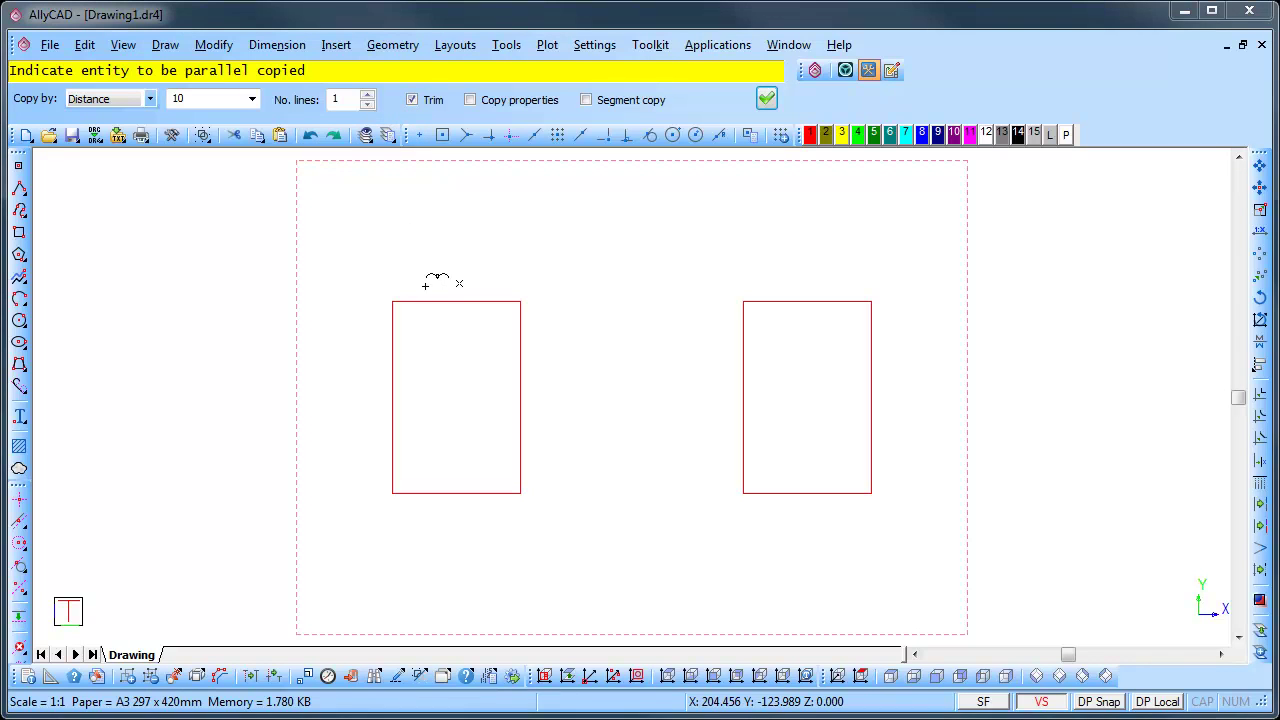
{"action": "left_click", "coordinate": [428, 286]}
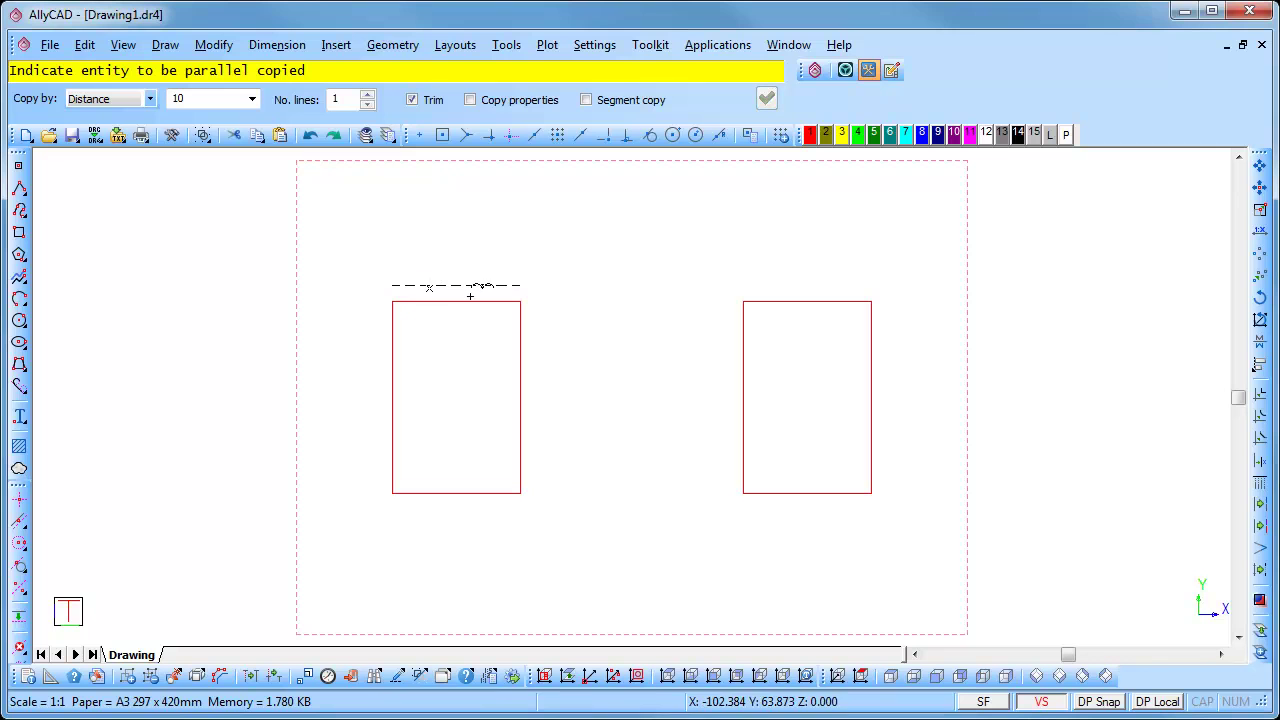
{"action": "left_click", "coordinate": [527, 391]}
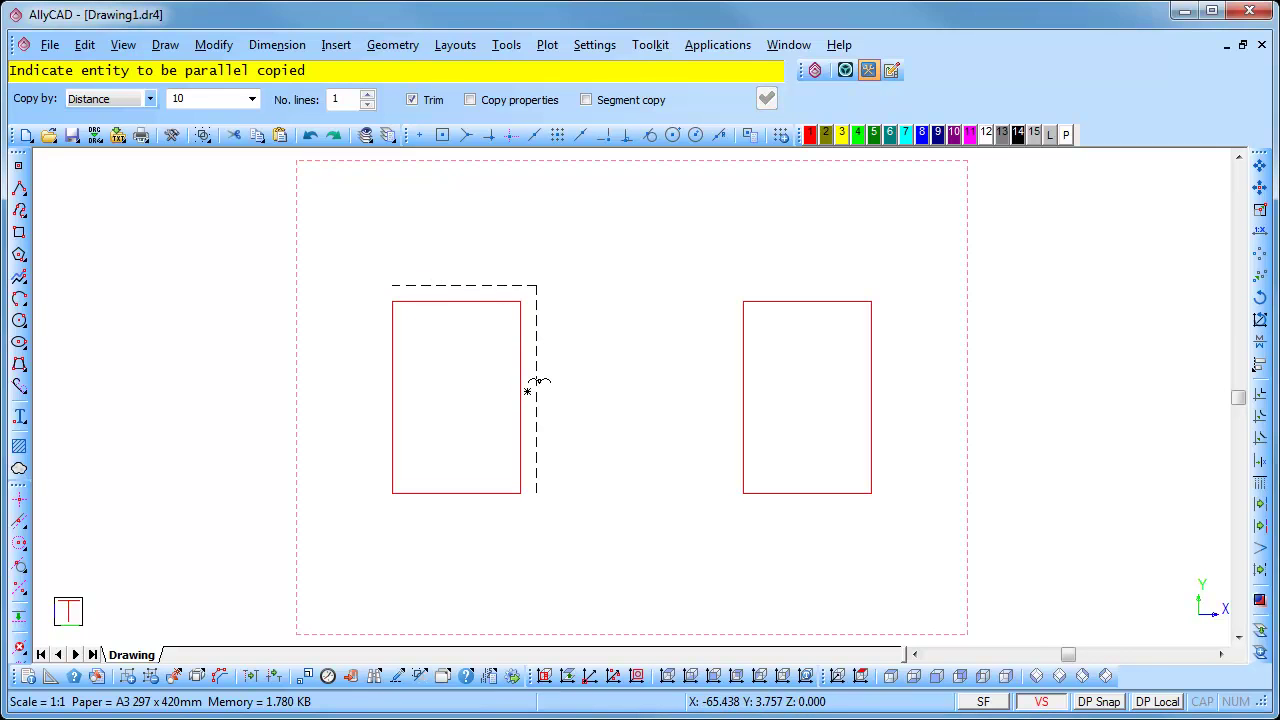
{"action": "left_click", "coordinate": [488, 505]}
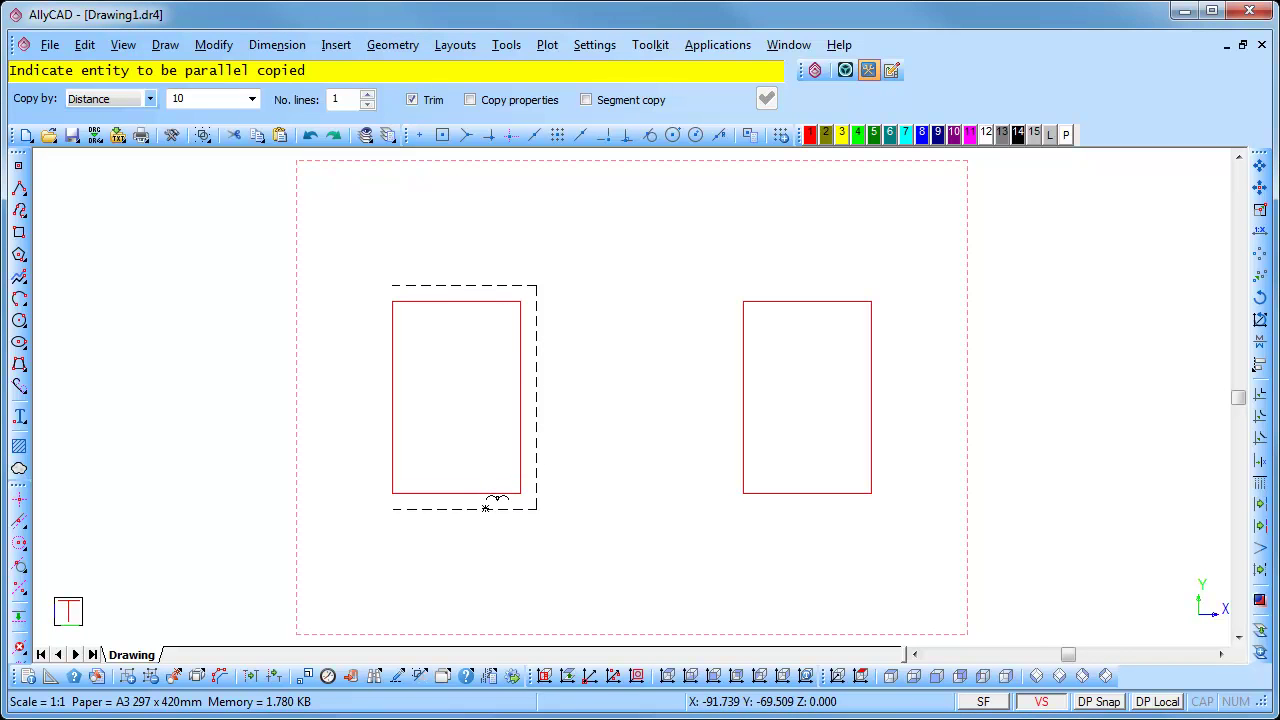
{"action": "left_click", "coordinate": [312, 137]}
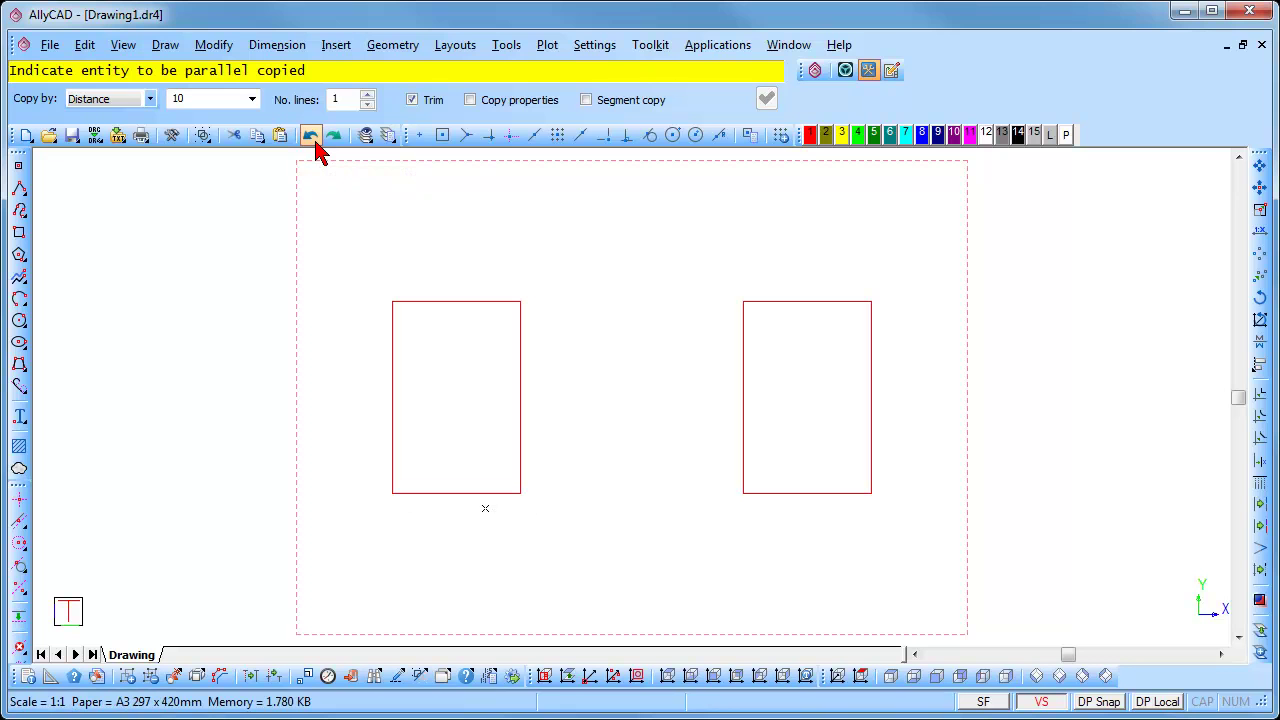
{"action": "left_click", "coordinate": [368, 95]}
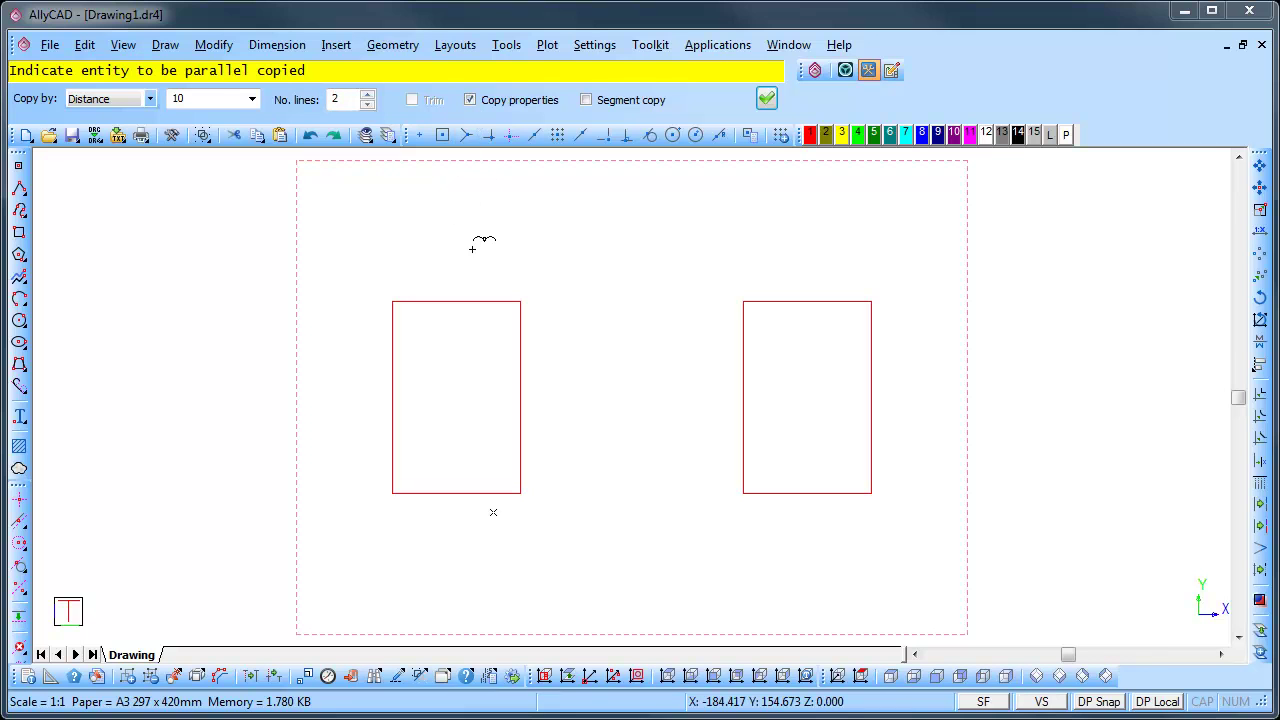
Step: Make double offsets of the left rectangle's top and right edges and the right rectangle
{"action": "left_click", "coordinate": [463, 284]}
{"action": "left_click", "coordinate": [540, 334]}
{"action": "left_click", "coordinate": [805, 284]}
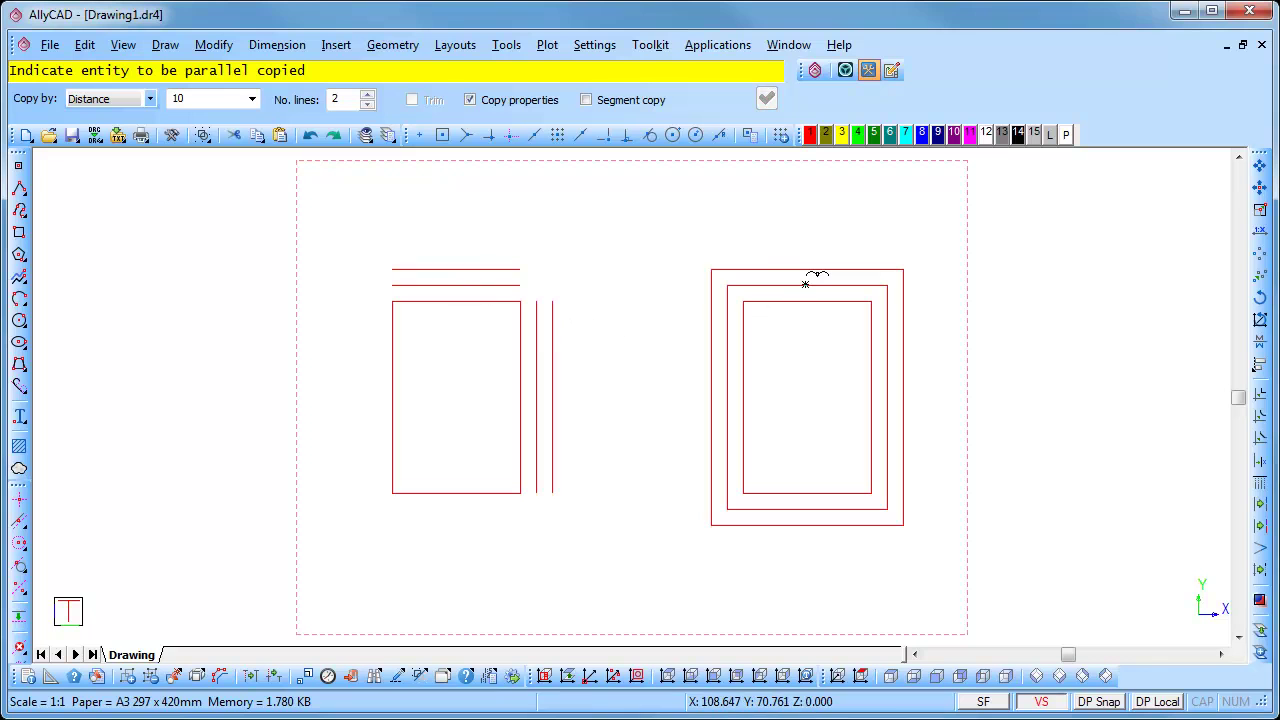
{"action": "right_click", "coordinate": [577, 223]}
{"action": "left_click", "coordinate": [618, 236]}
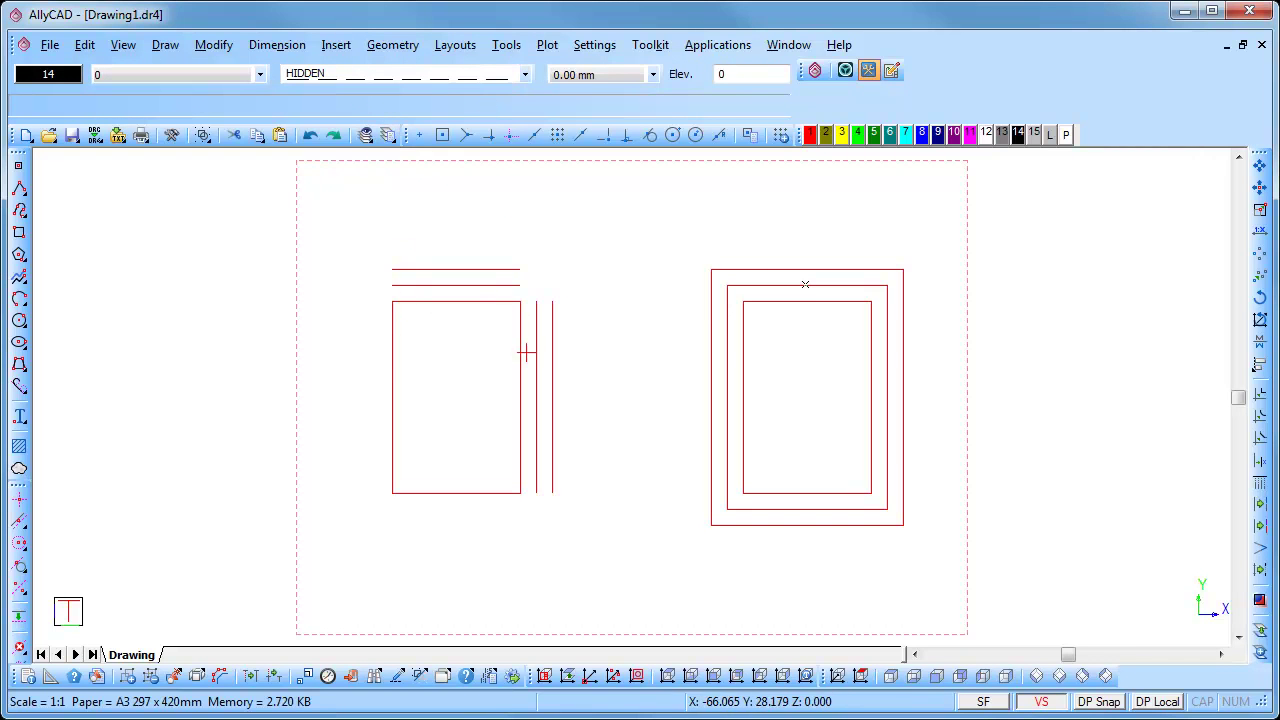
Step: Undo the three double offsets and restart Parallel Copy
{"action": "left_click", "coordinate": [311, 141]}
{"action": "left_click", "coordinate": [311, 141]}
{"action": "left_click", "coordinate": [311, 141]}
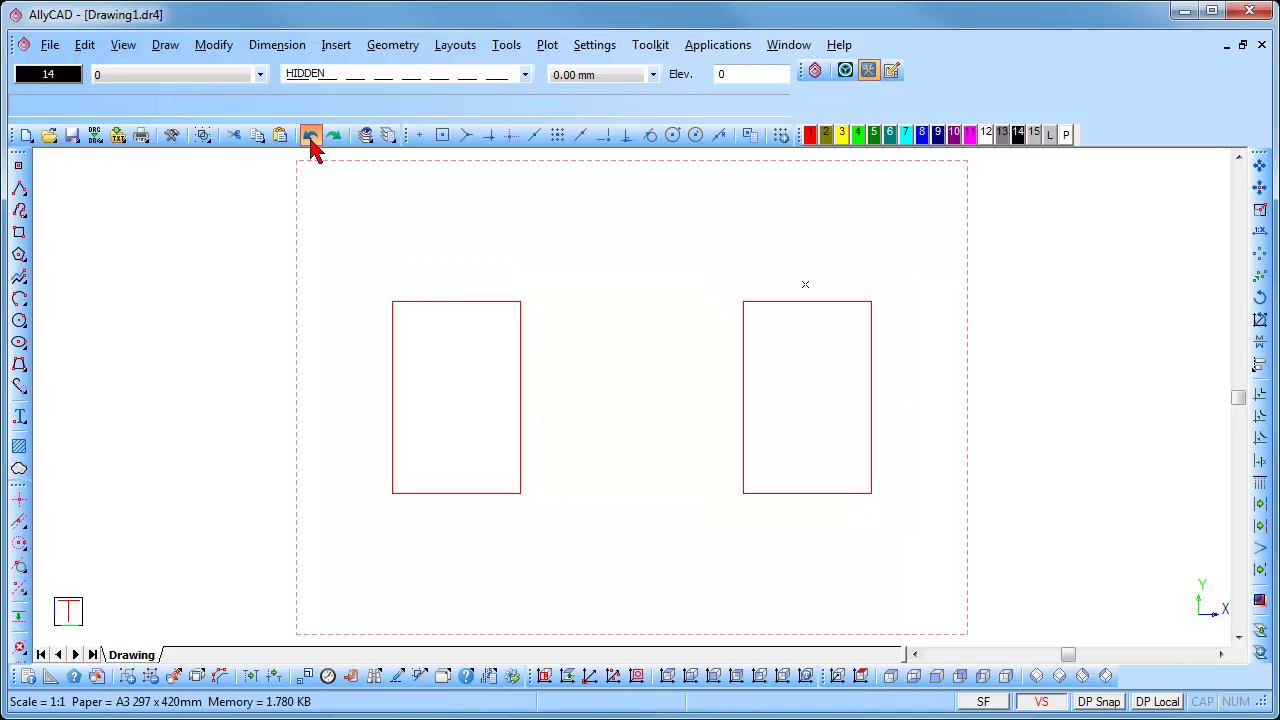
{"action": "left_click", "coordinate": [165, 45]}
{"action": "left_click", "coordinate": [262, 490]}
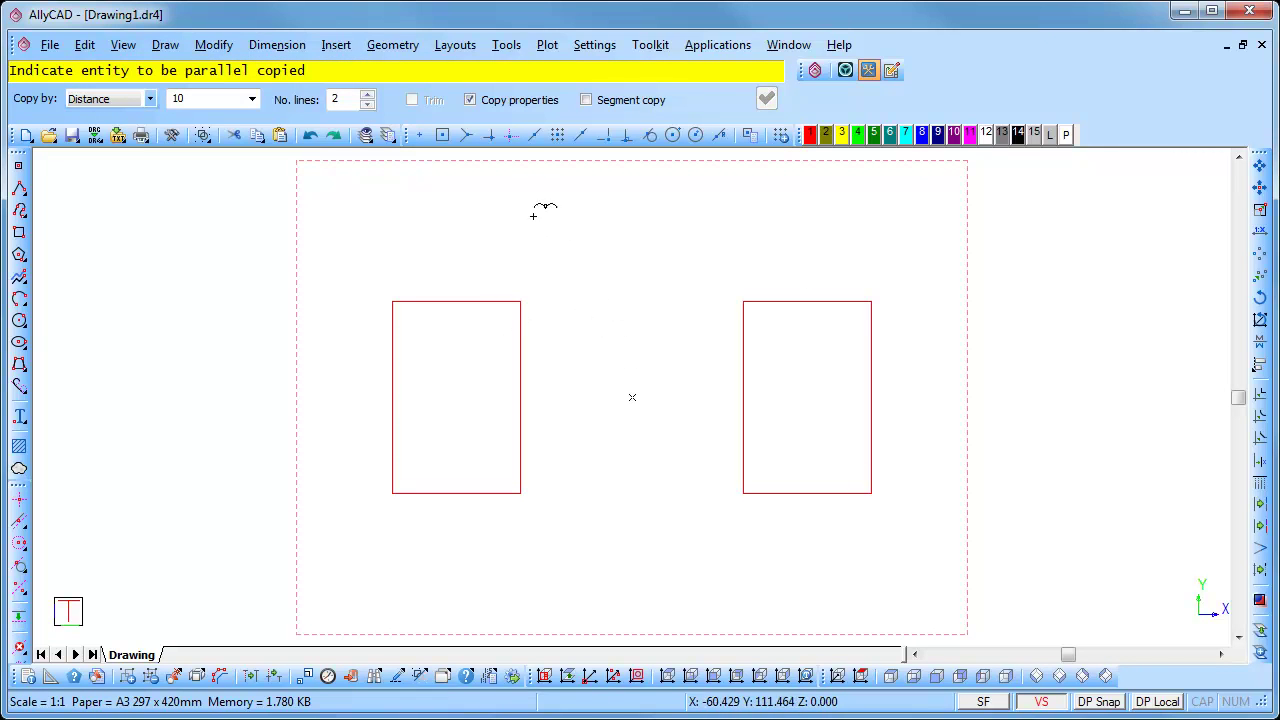
Step: Turn off Copy properties and turn on Segment copy
{"action": "left_click", "coordinate": [471, 101]}
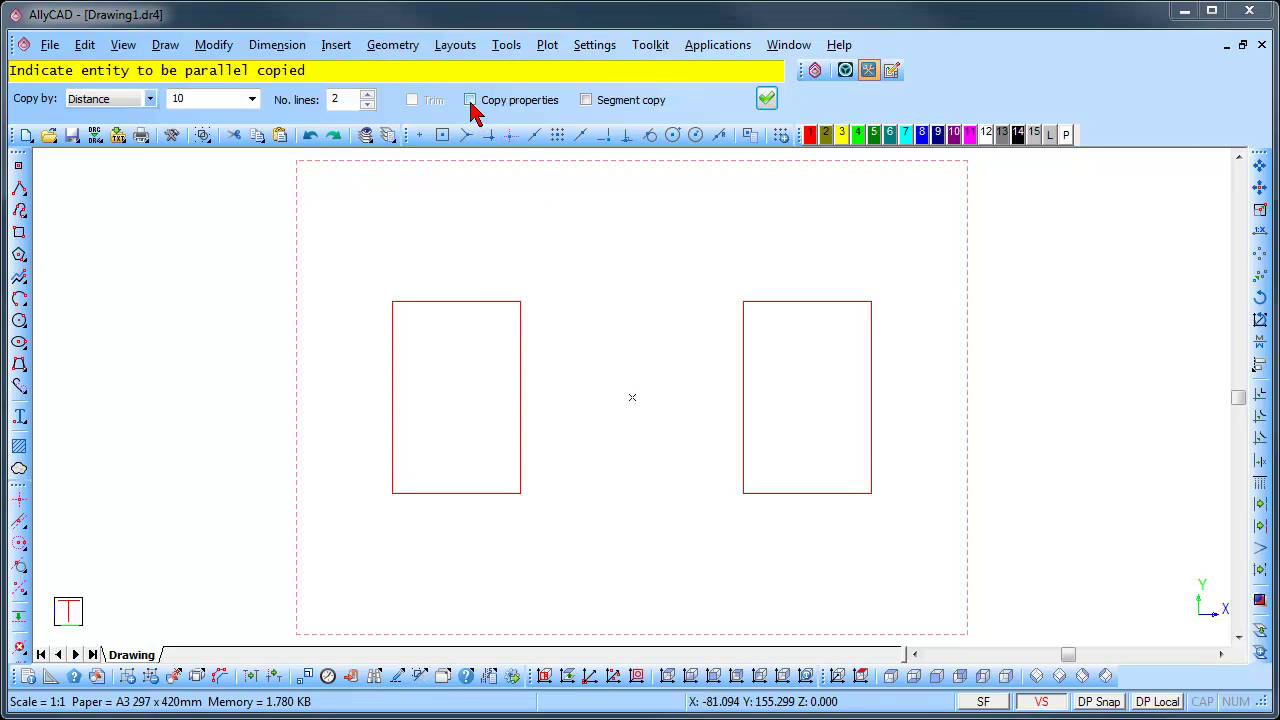
{"action": "left_click", "coordinate": [586, 101]}
{"action": "left_click", "coordinate": [763, 102]}
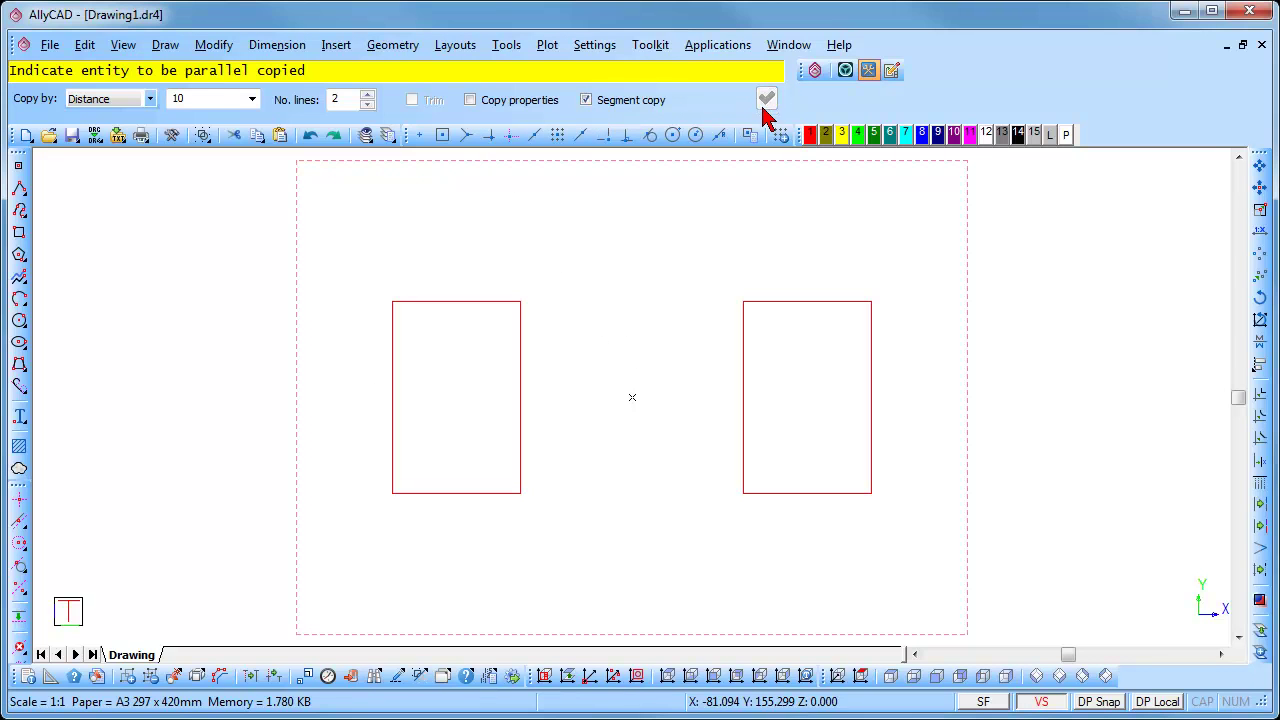
Step: Test double segment copies on the right rectangle's top and bottom edges, then undo them
{"action": "left_click", "coordinate": [801, 287]}
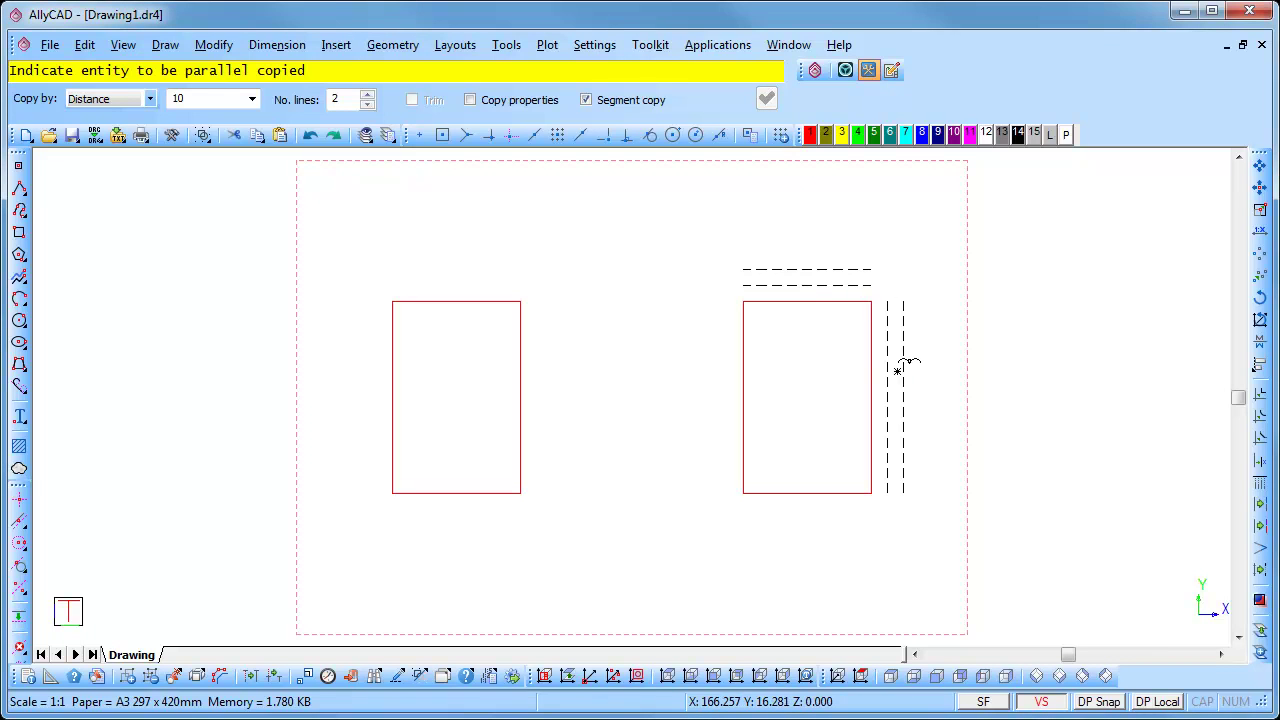
{"action": "left_click", "coordinate": [826, 510]}
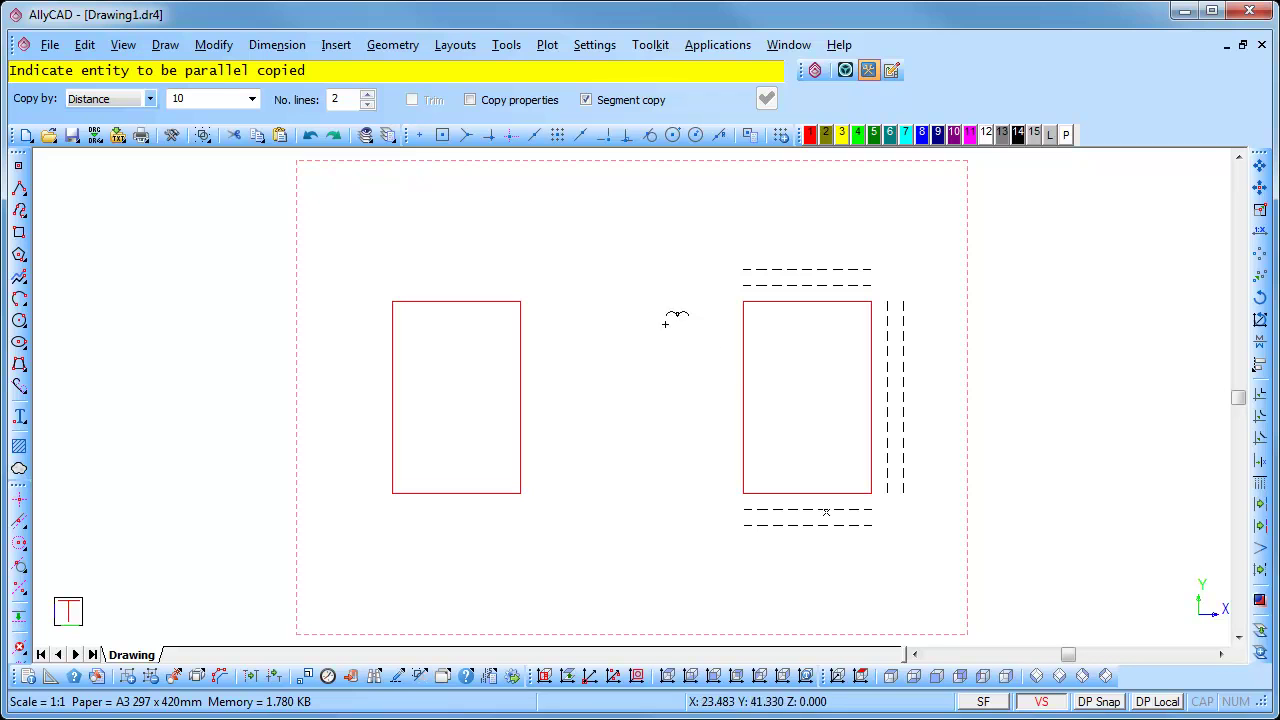
{"action": "left_click", "coordinate": [310, 137]}
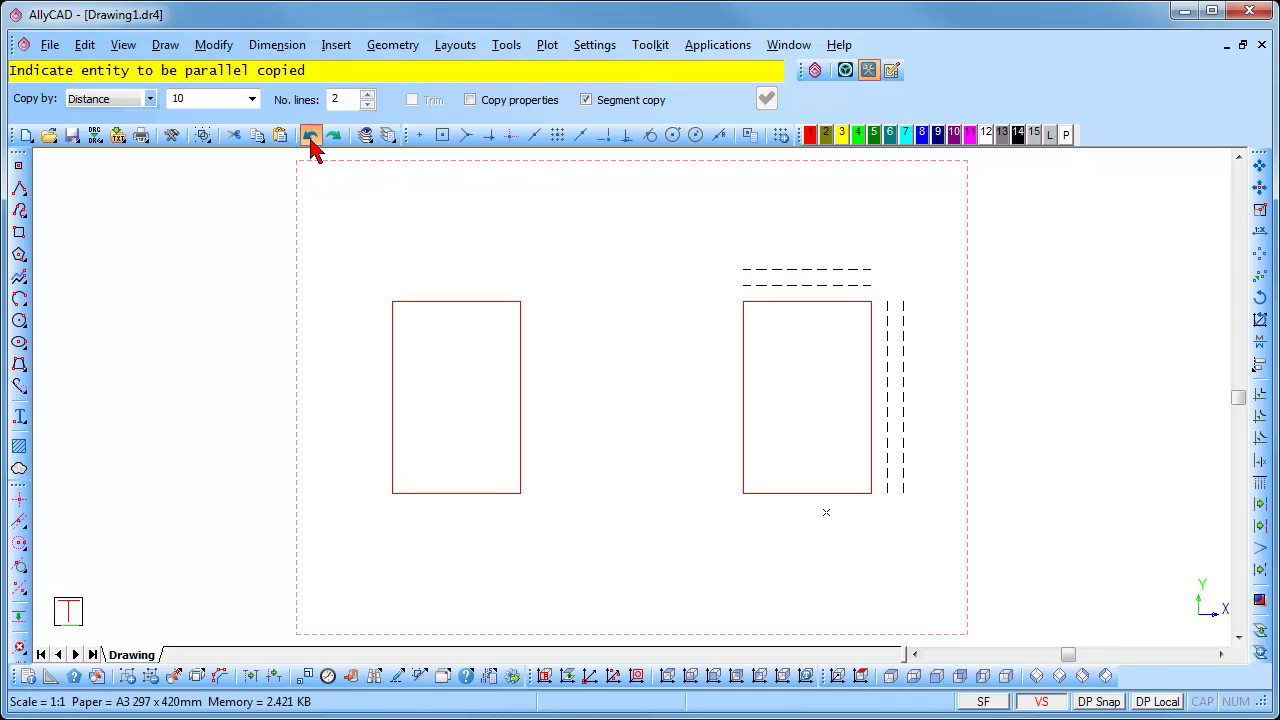
{"action": "left_click", "coordinate": [310, 137]}
{"action": "left_click", "coordinate": [310, 137]}
{"action": "left_click", "coordinate": [148, 99]}
Step: Switch to Through Point and copy the left rectangle's top edge through a point above it
{"action": "left_click", "coordinate": [105, 131]}
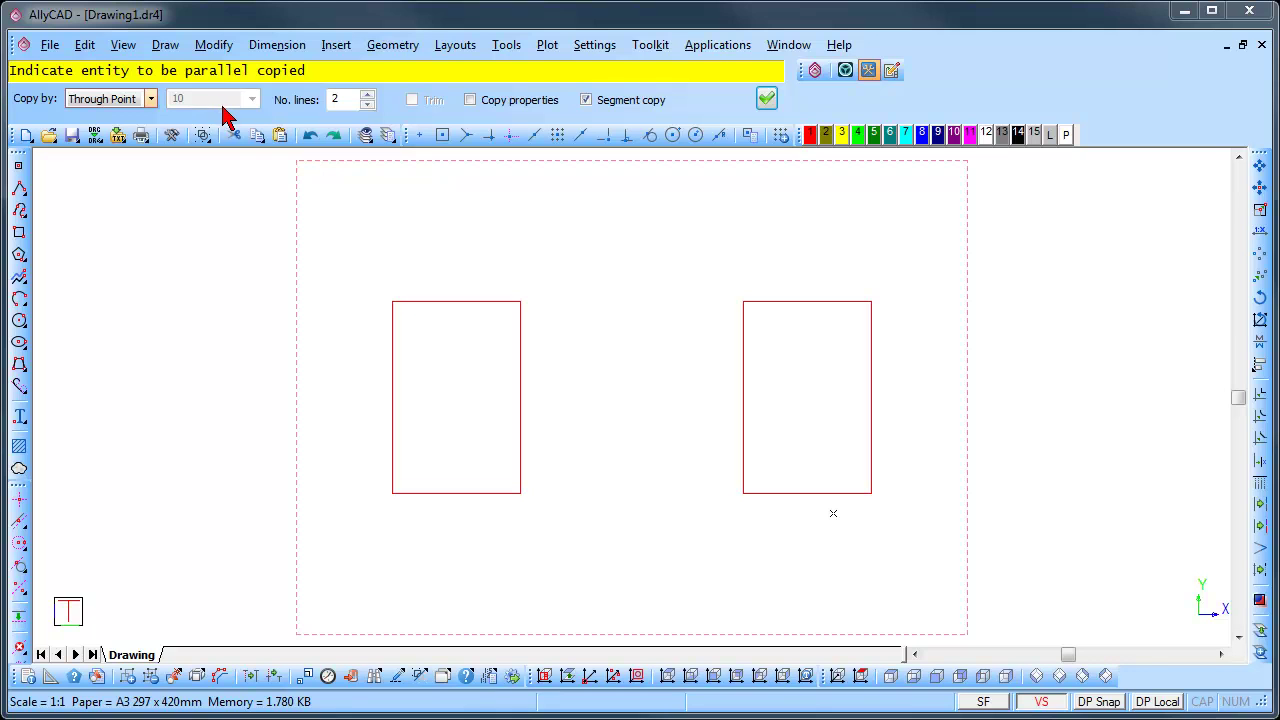
{"action": "left_click", "coordinate": [453, 287]}
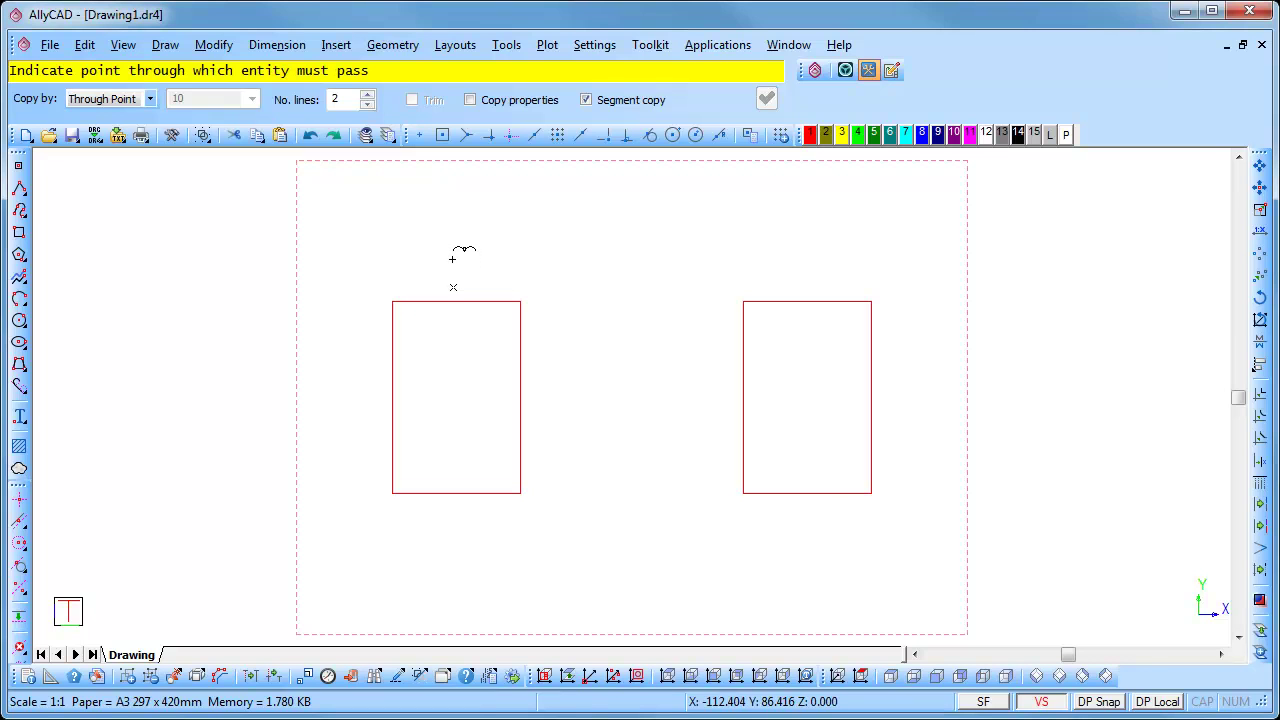
{"action": "left_click", "coordinate": [452, 259]}
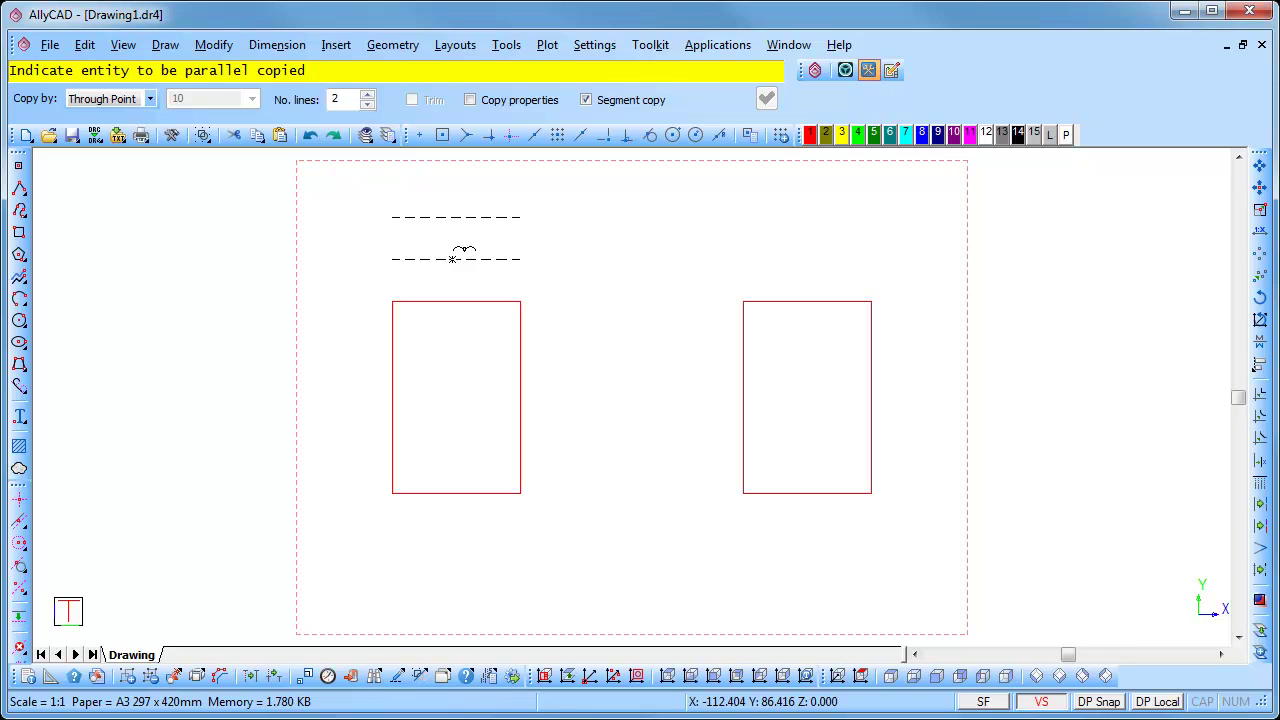
{"action": "right_click", "coordinate": [452, 259]}
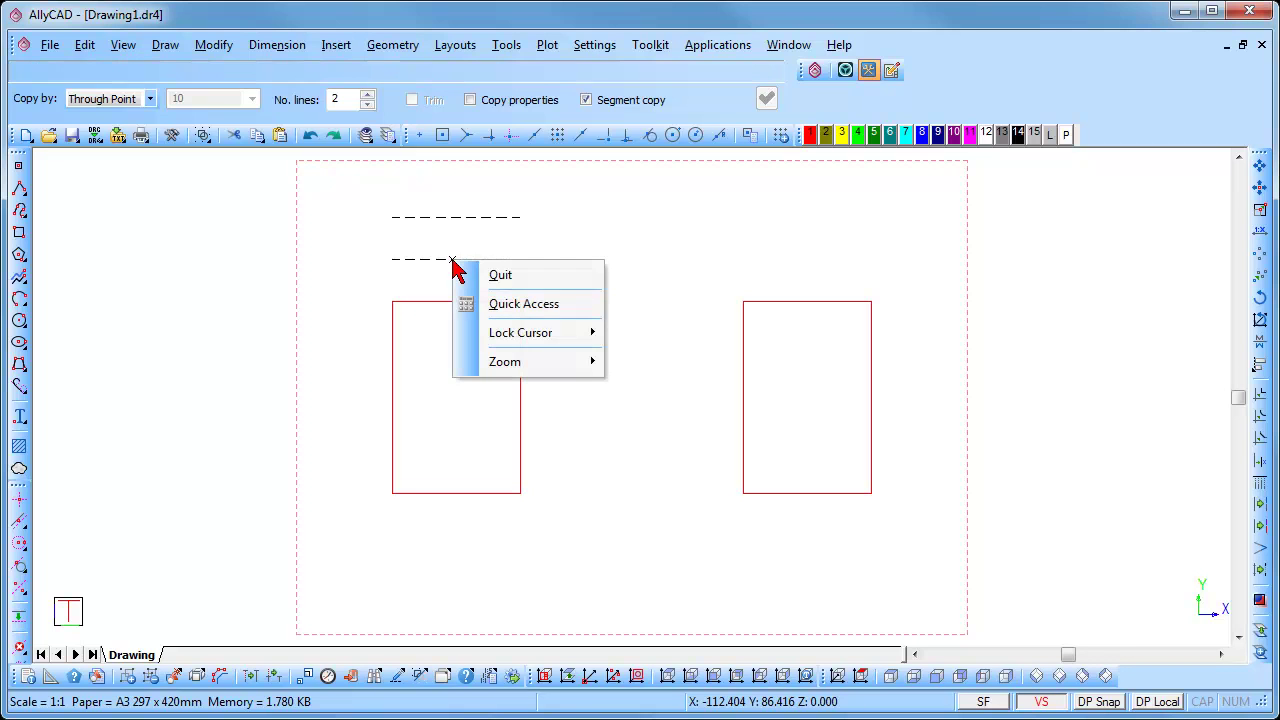